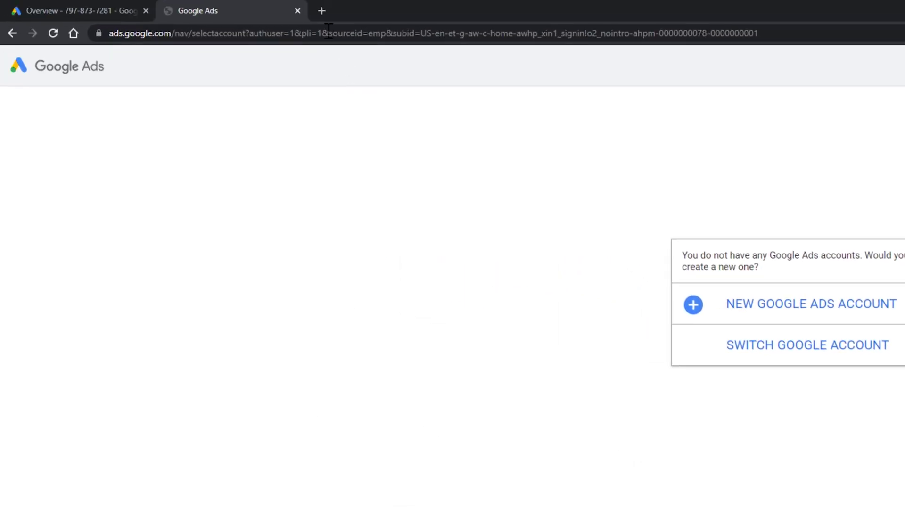
left_click(321, 10)
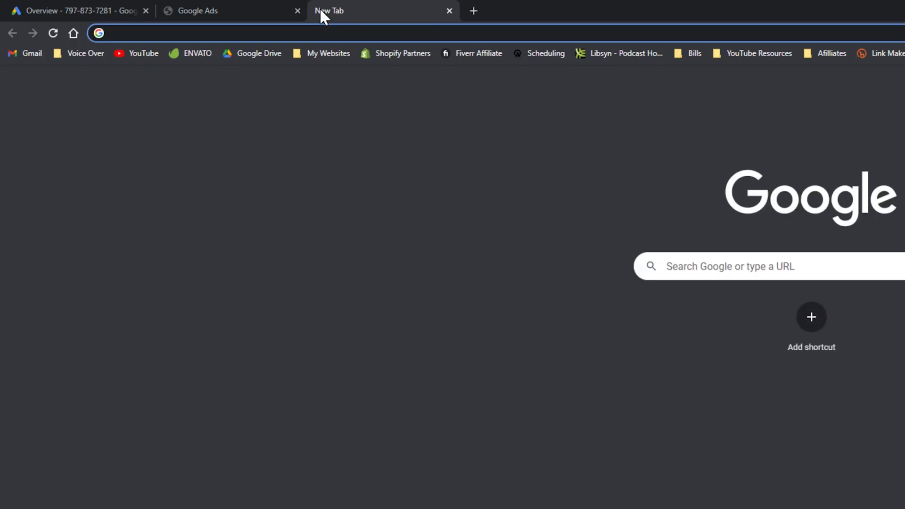
type("www.adwo")
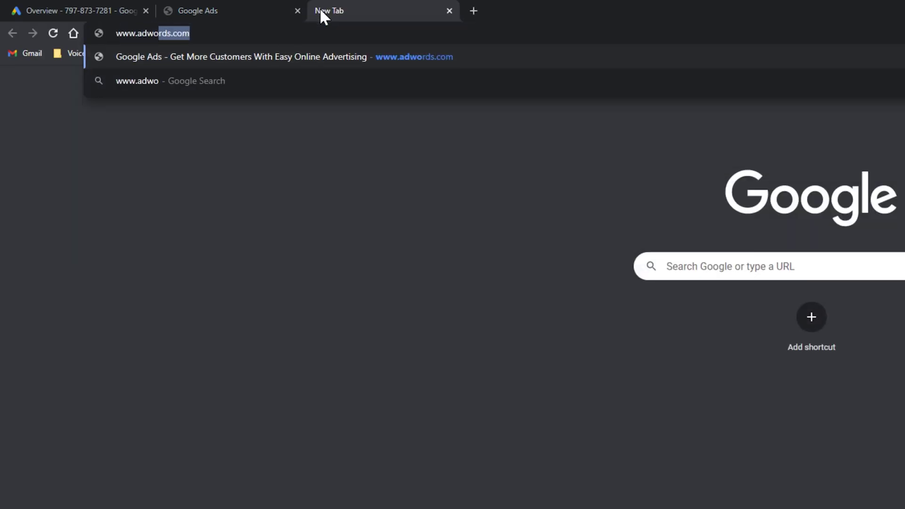
key("Return")
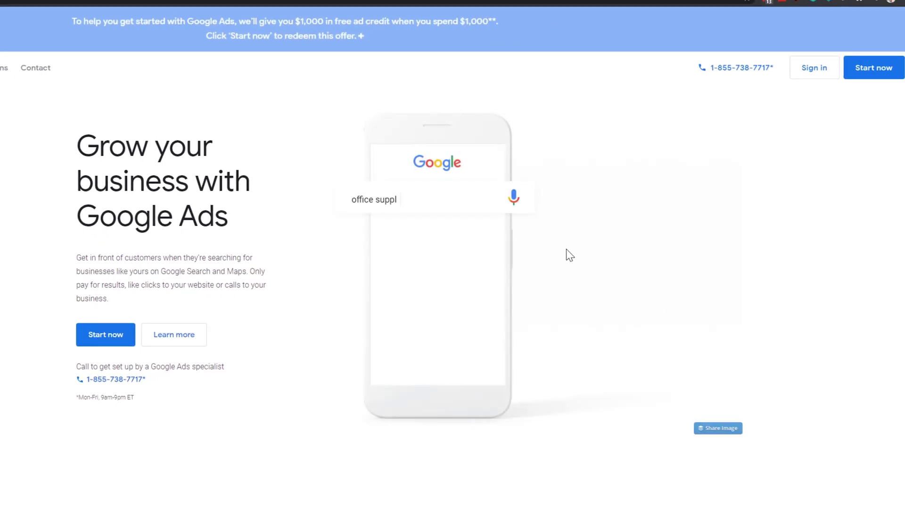
left_click(809, 71)
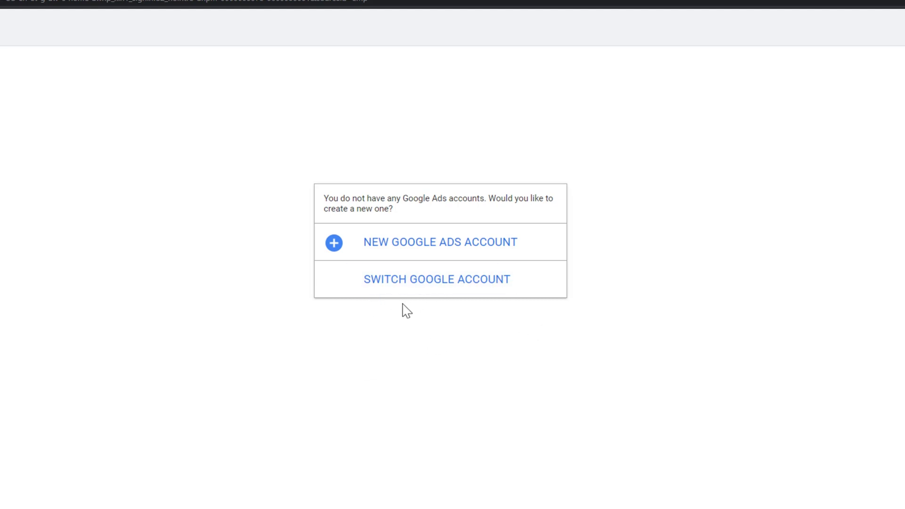
Start a new Google Ads account and switch its setup to Expert Mode.
left_click(424, 248)
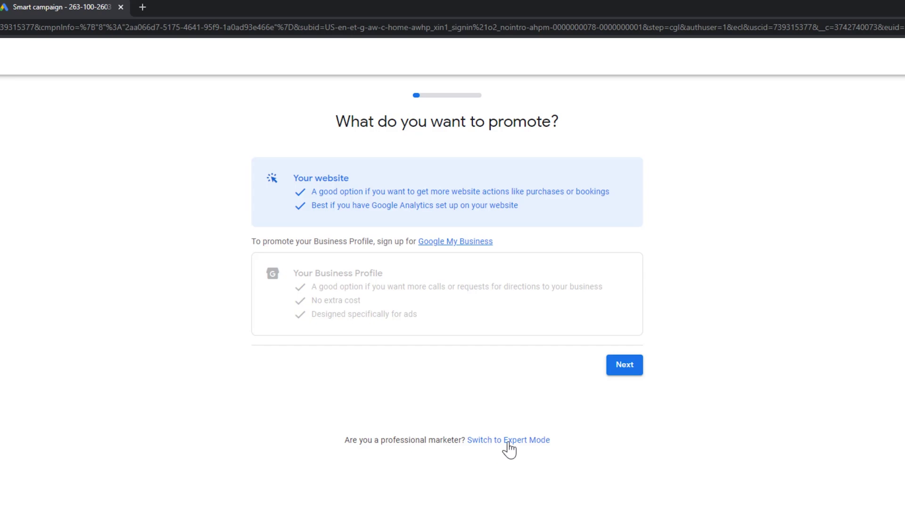
left_click(524, 440)
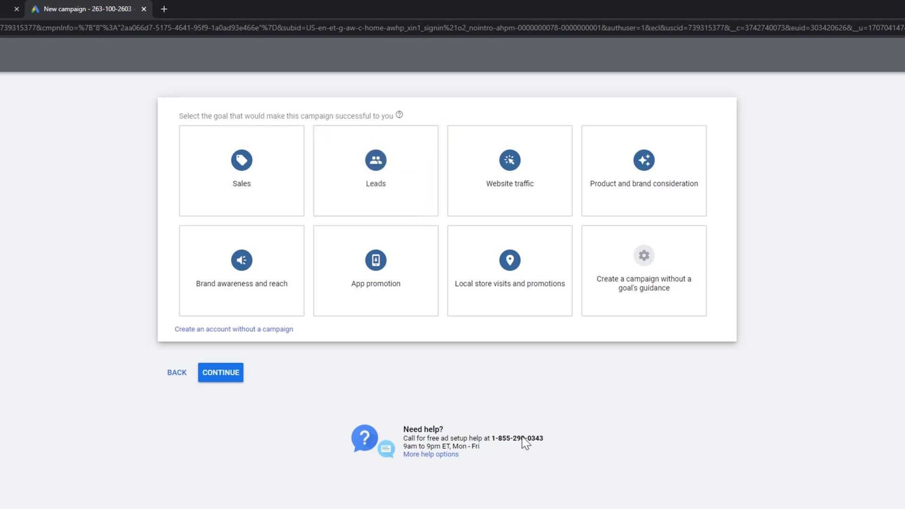
Choose Leads as the campaign goal and Search as the campaign type.
left_click(390, 147)
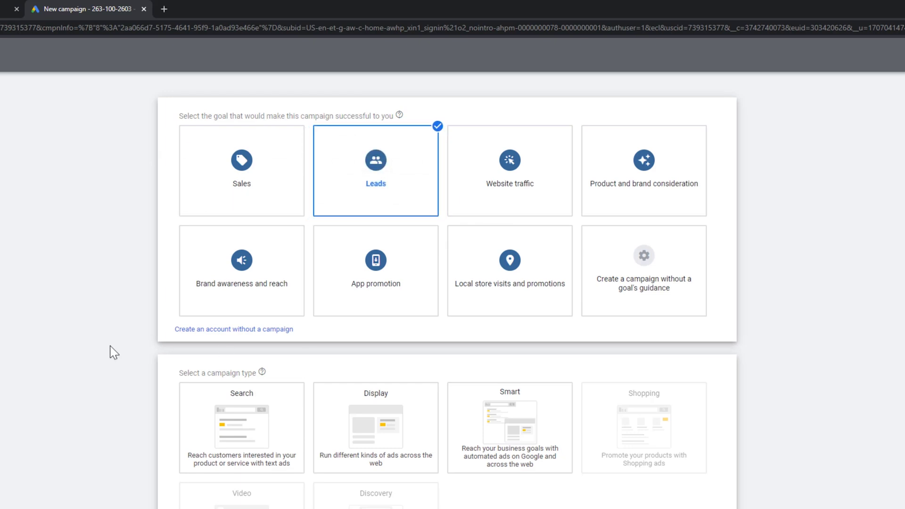
mouse_move(259, 396)
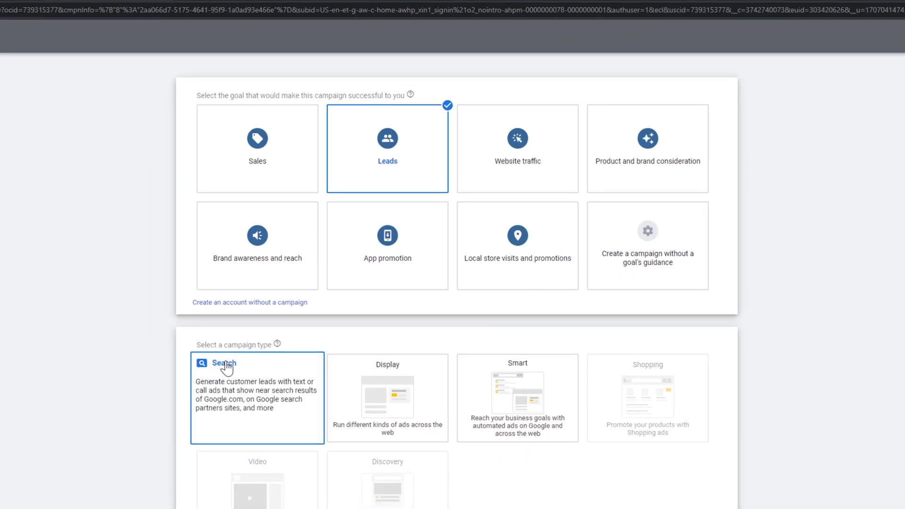
mouse_move(452, 345)
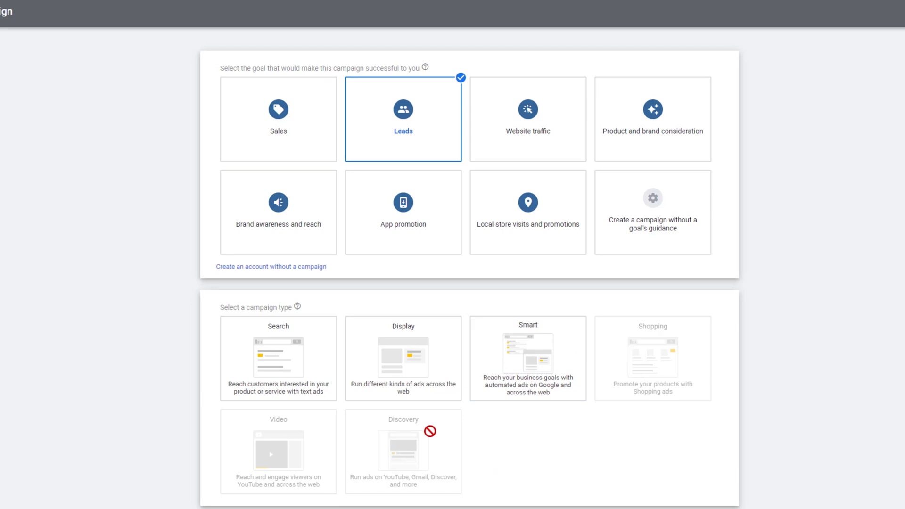
left_click(330, 376)
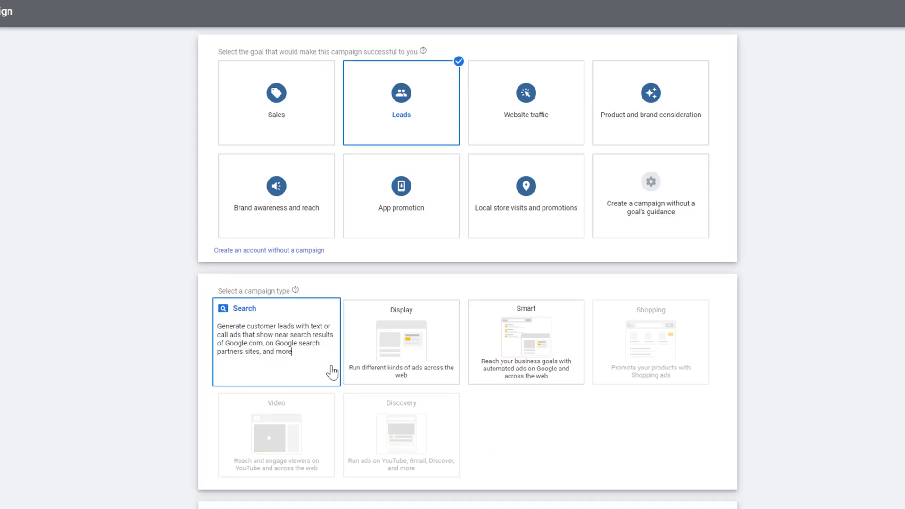
scroll(560, 301, "up", 3)
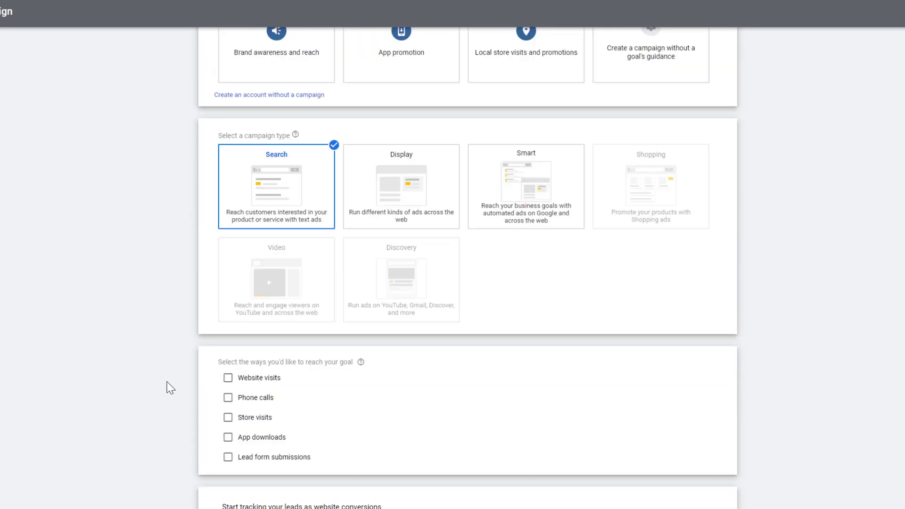
scroll(160, 336, "down", 2)
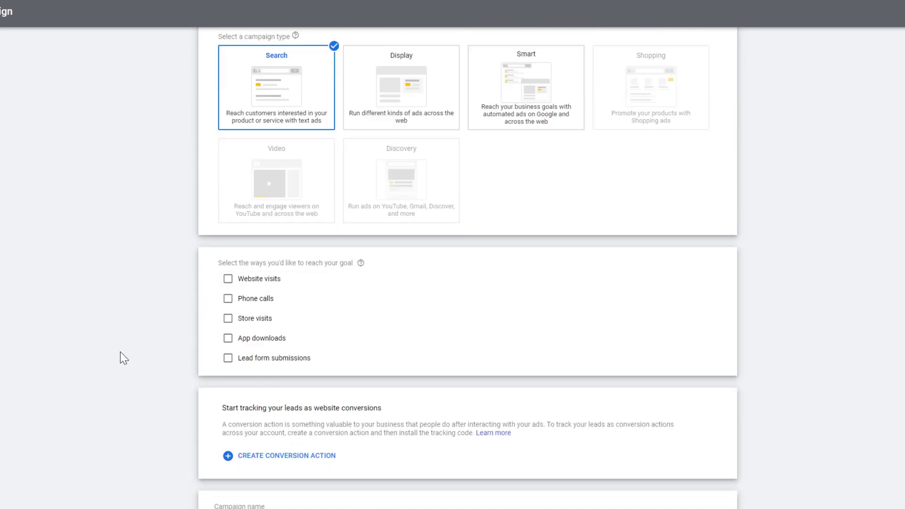
scroll(122, 357, "up", 3)
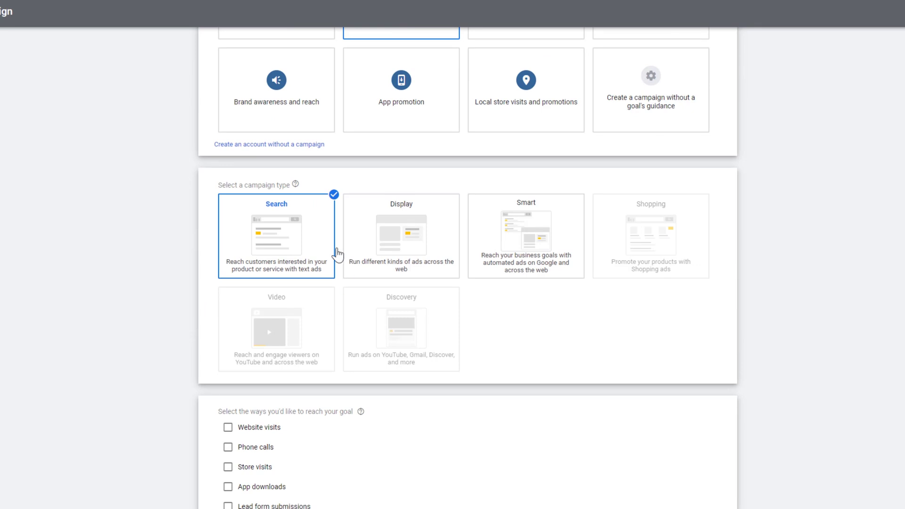
mouse_move(415, 207)
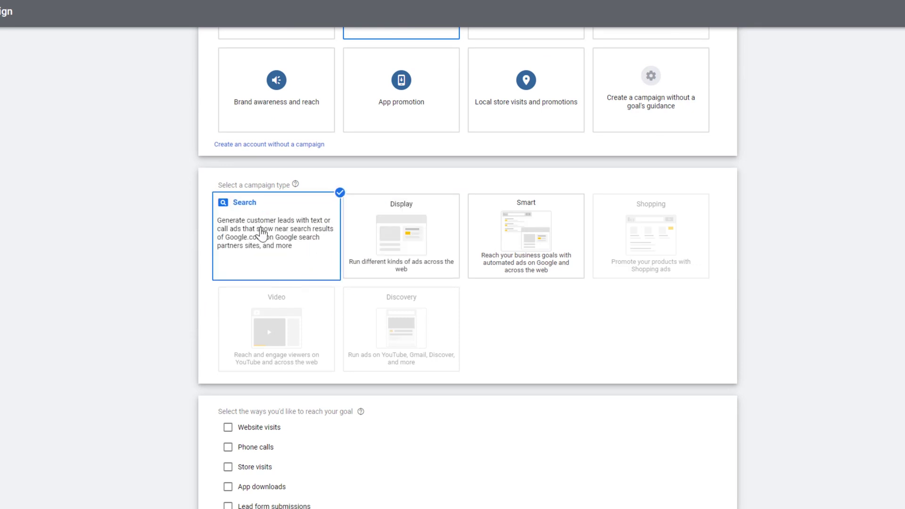
scroll(188, 374, "up", 3)
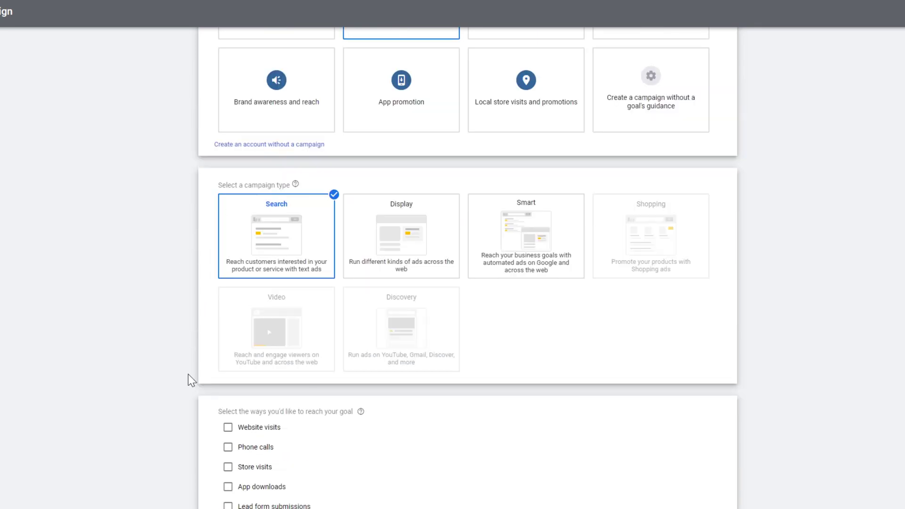
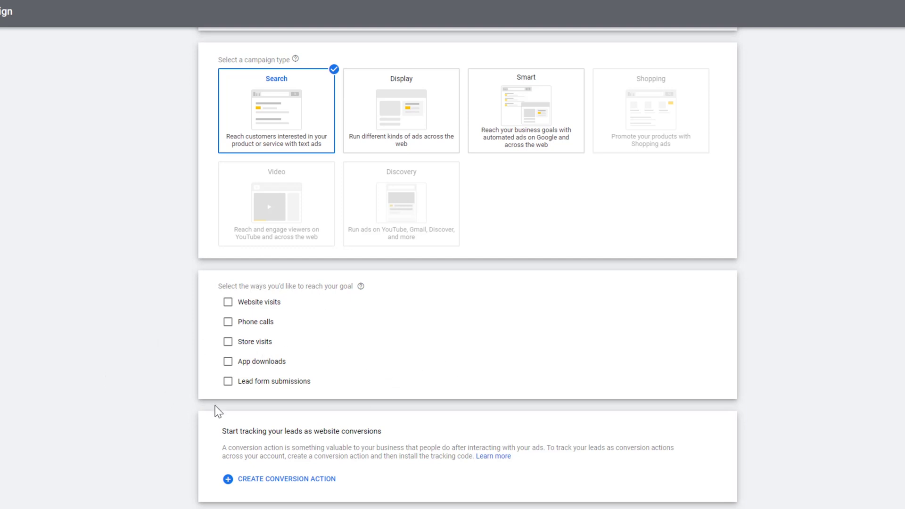
Choose only website visits as the way to reach the goal and enter the business's website address.
left_click(228, 302)
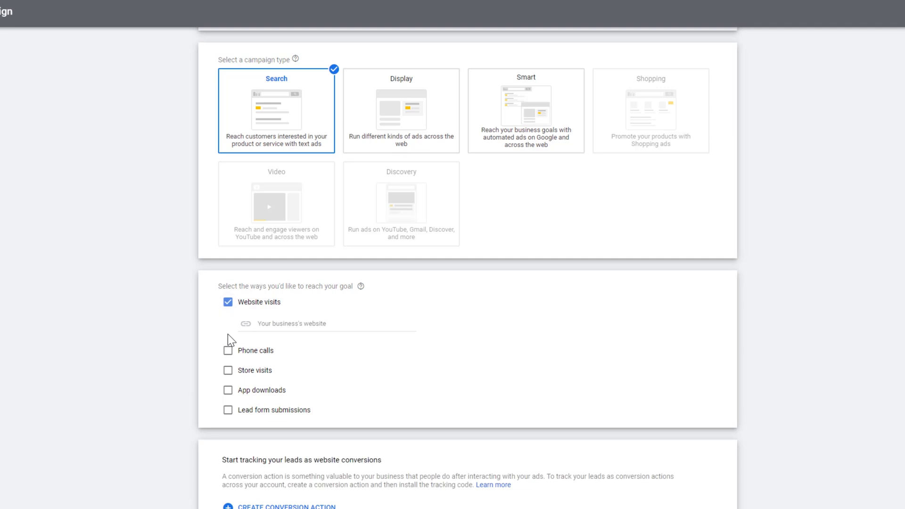
left_click(281, 323)
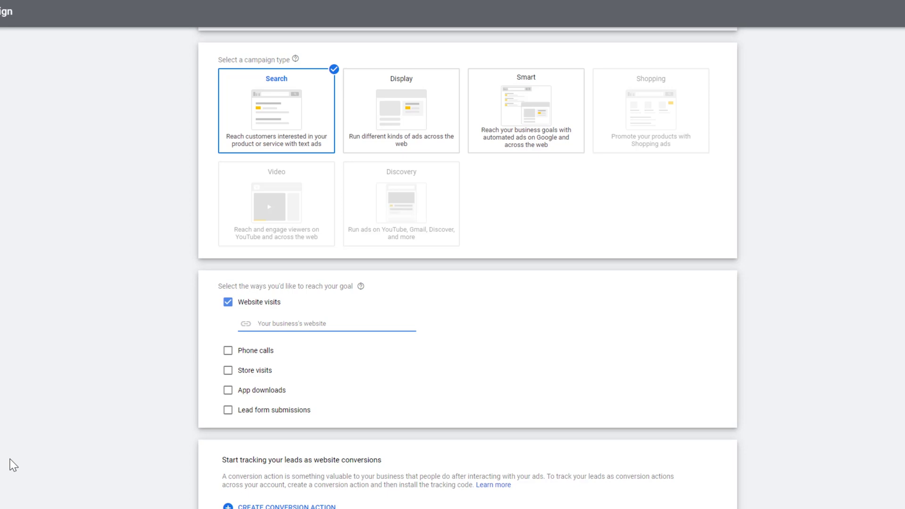
type("www.dustyporter.com")
scroll(78, 428, "down", 2)
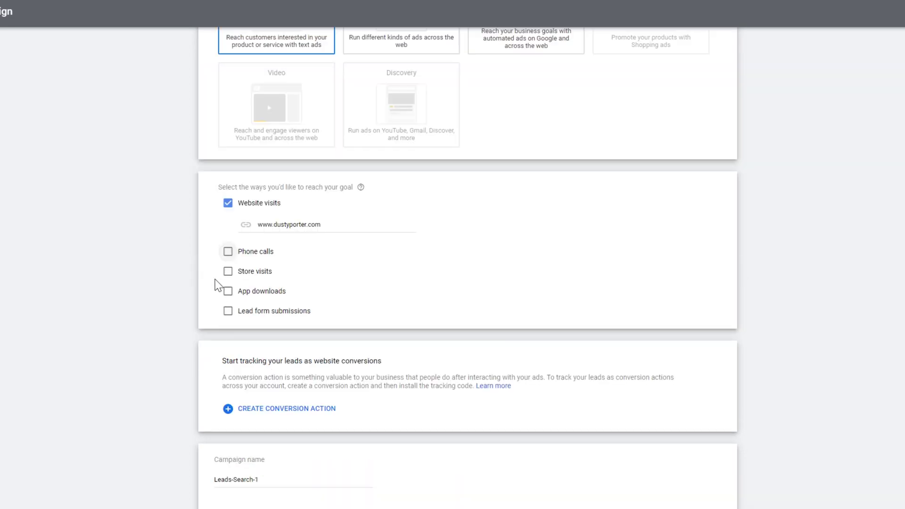
left_click(228, 251)
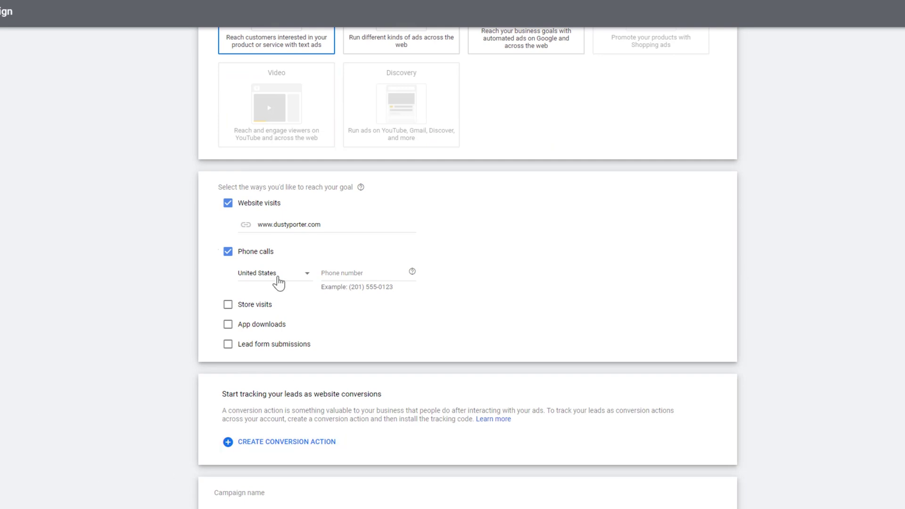
left_click(227, 253)
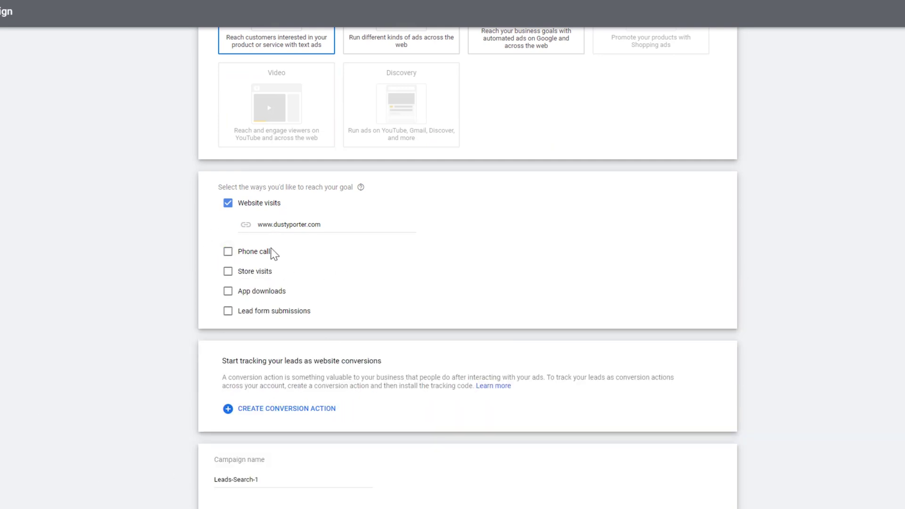
scroll(176, 382, "down", 1)
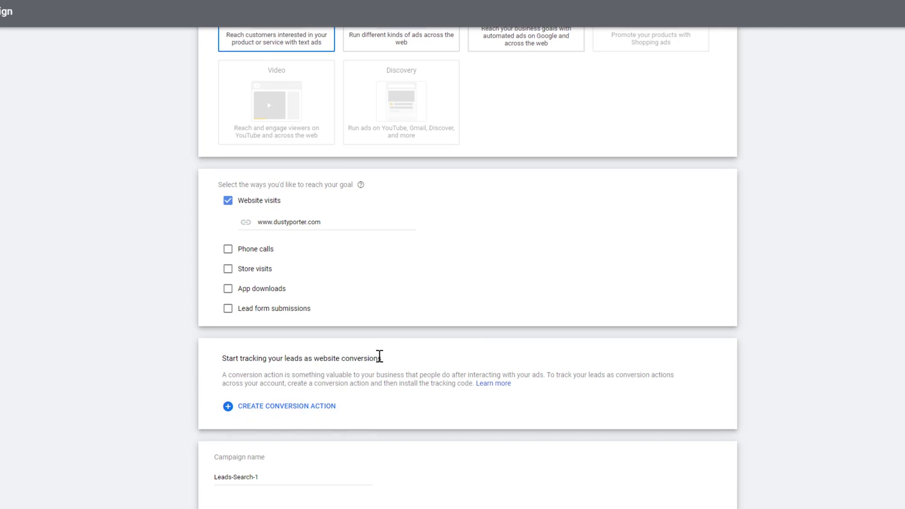
Create a conversion action for website leads and check the installation options for its tracking code.
left_click(290, 406)
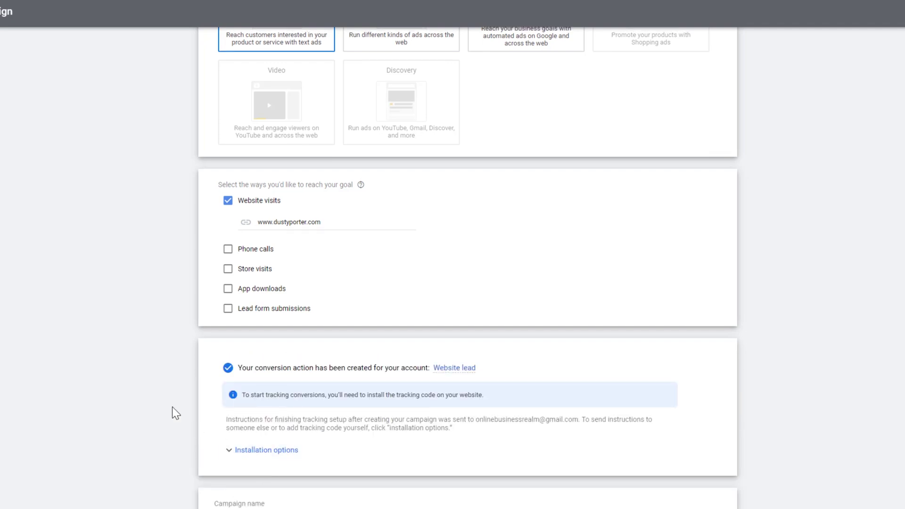
left_click(222, 452)
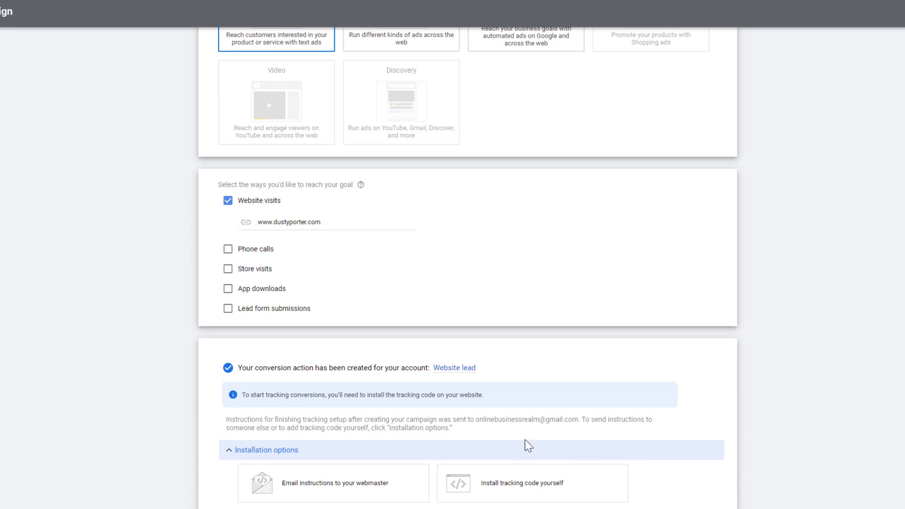
left_click(230, 456)
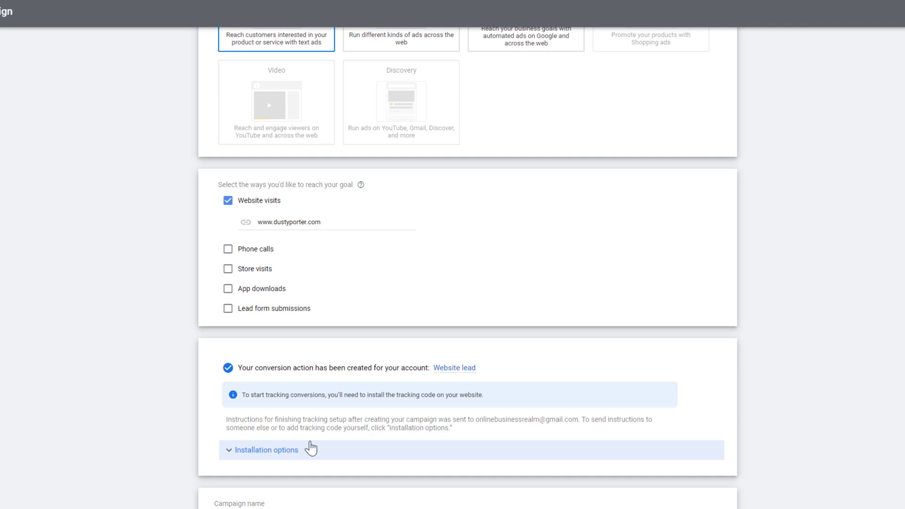
scroll(159, 449, "down", 1)
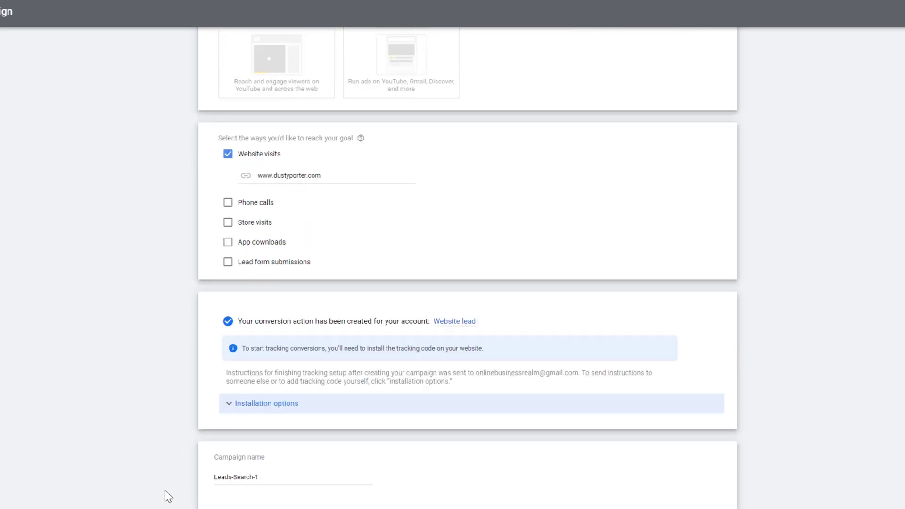
Keep Leads-Search-1 as the campaign name and continue to the campaign's general settings.
left_click(267, 478)
key("ctrl+a")
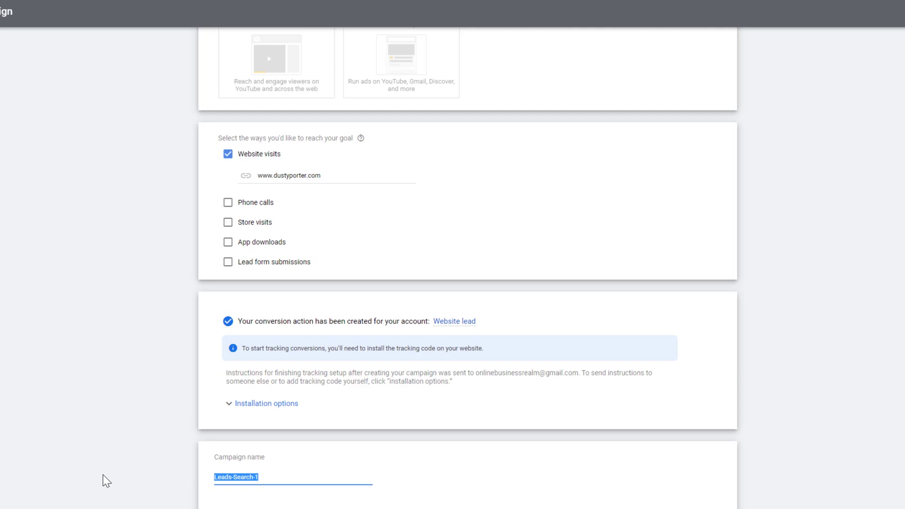
type("Tutorial 001")
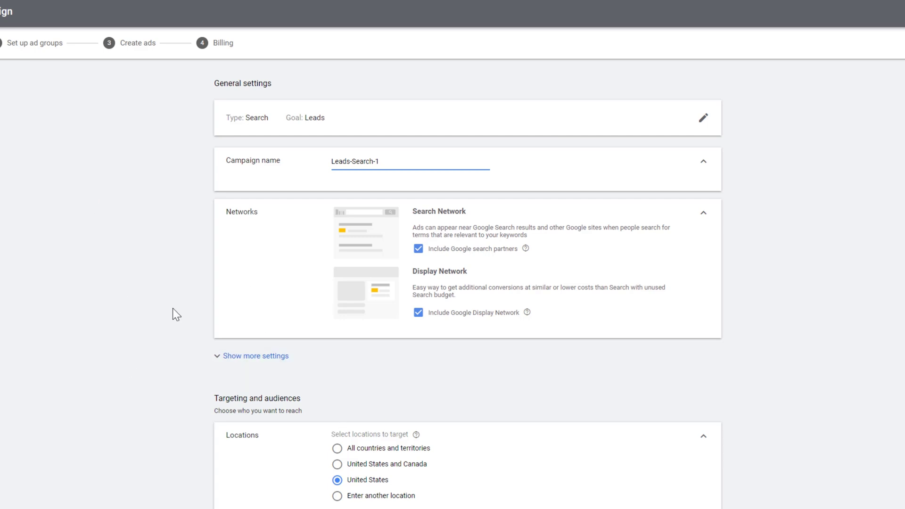
Expand the location options in the campaign's targeting settings.
scroll(175, 313, "down", 3)
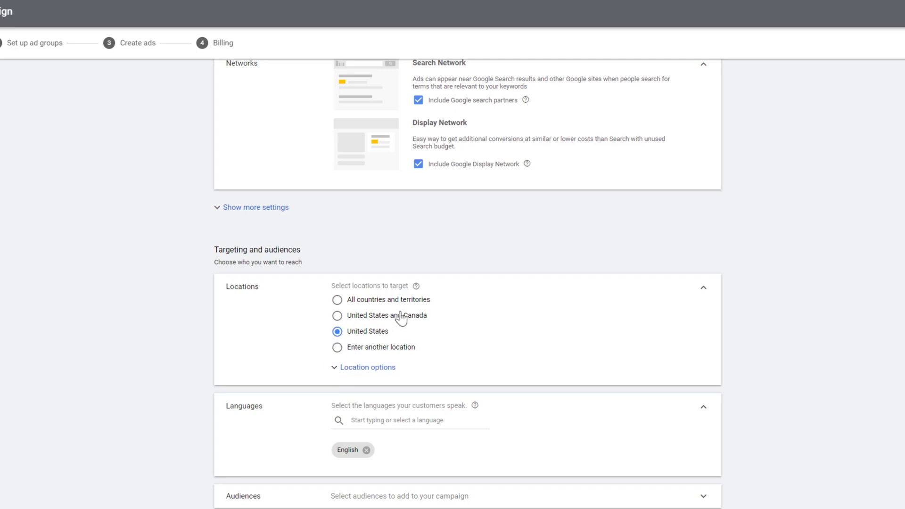
left_click(361, 372)
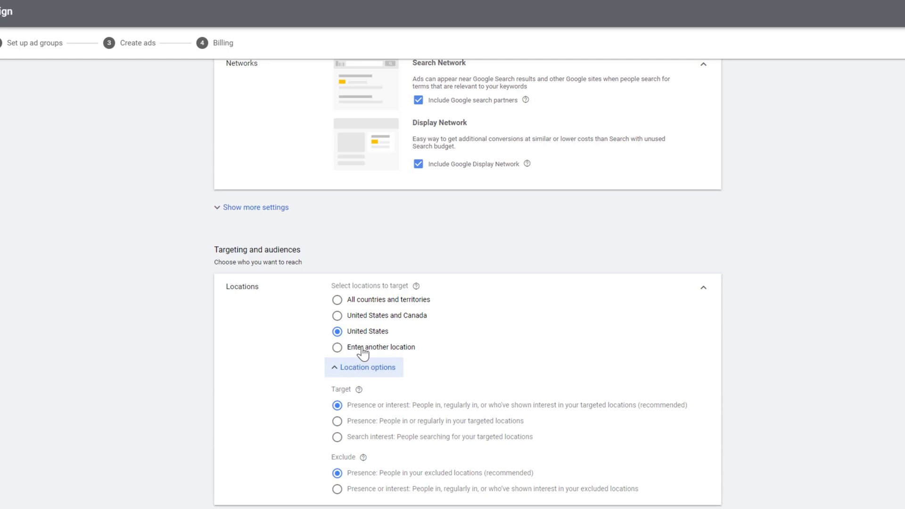
left_click(362, 349)
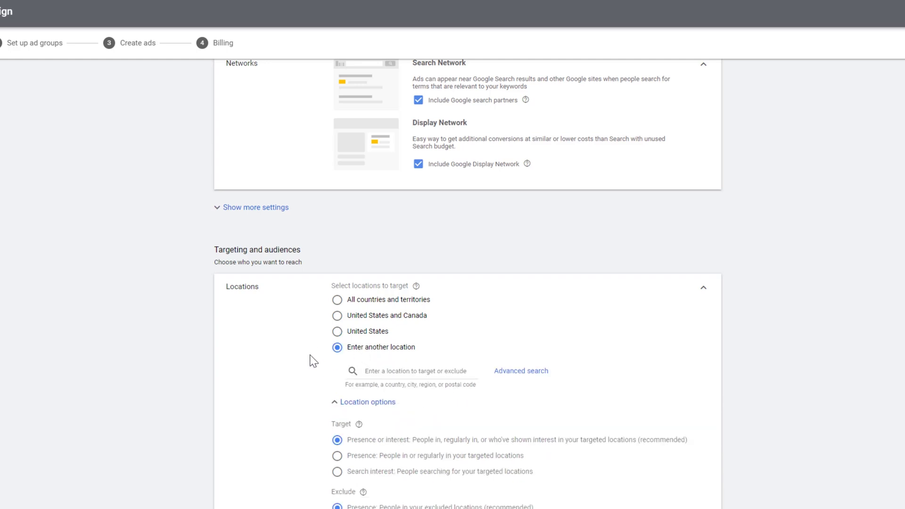
left_click(520, 373)
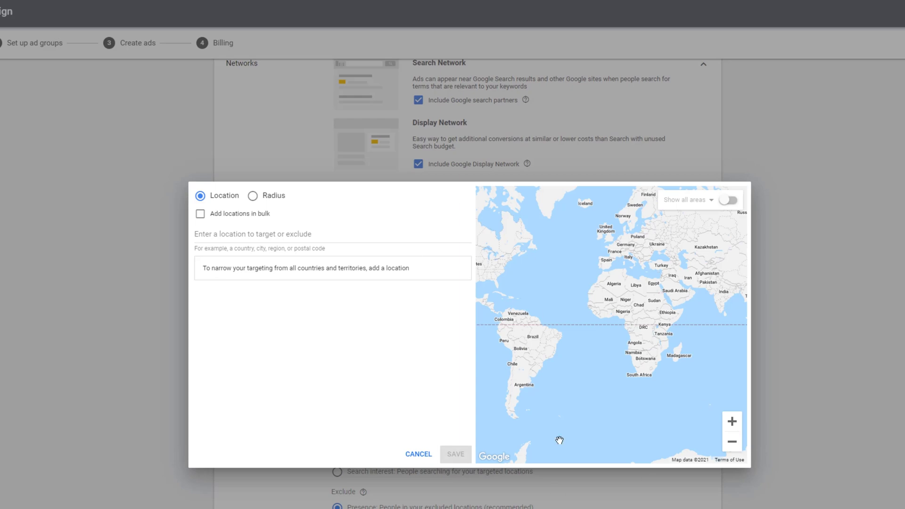
left_click(419, 455)
left_click(348, 332)
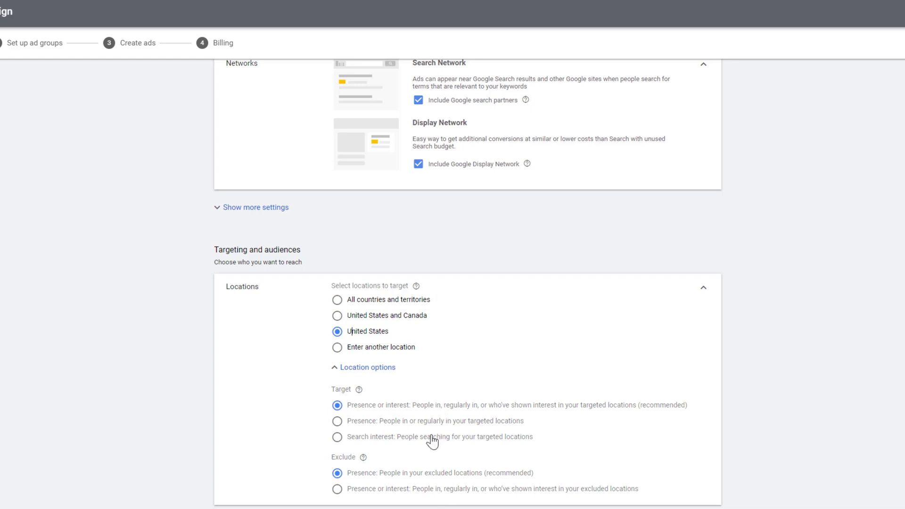
scroll(205, 419, "down", 2)
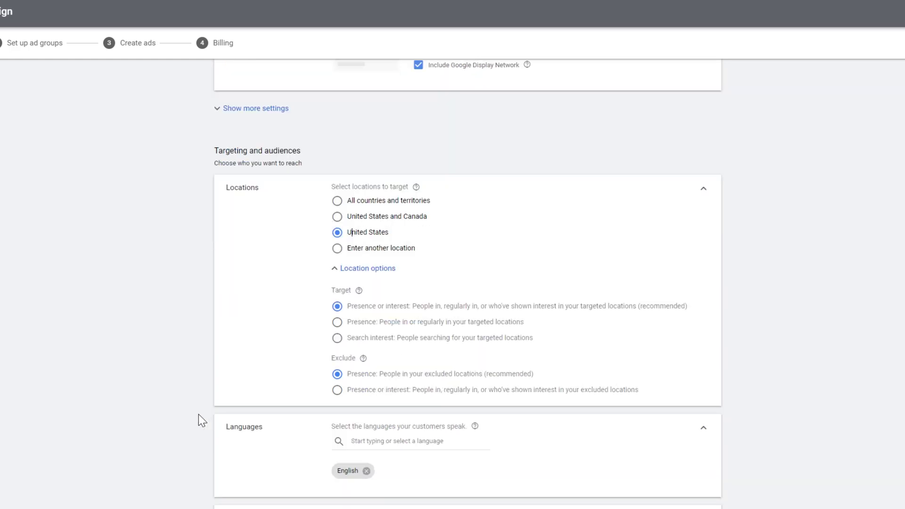
scroll(194, 414, "down", 1)
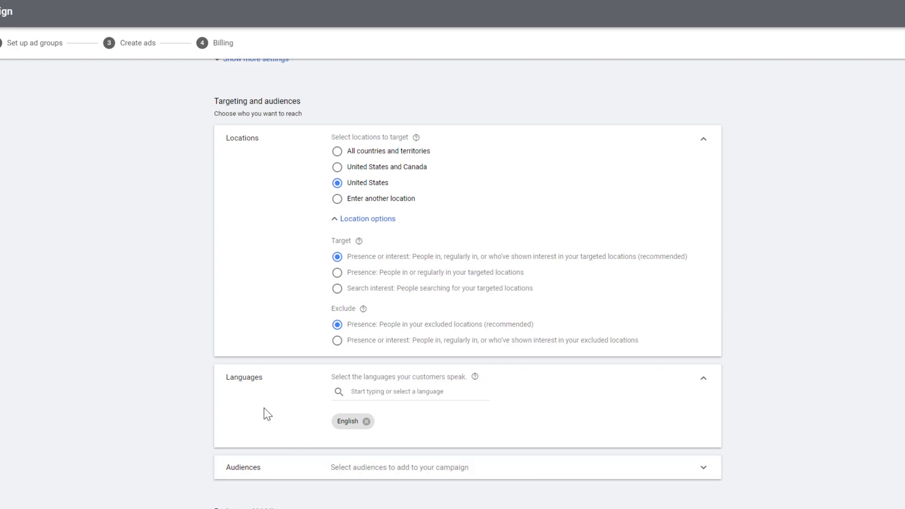
Look over the available targeting languages, the audience selection options and the budget and bidding sections of the campaign settings.
left_click(377, 391)
left_click(567, 426)
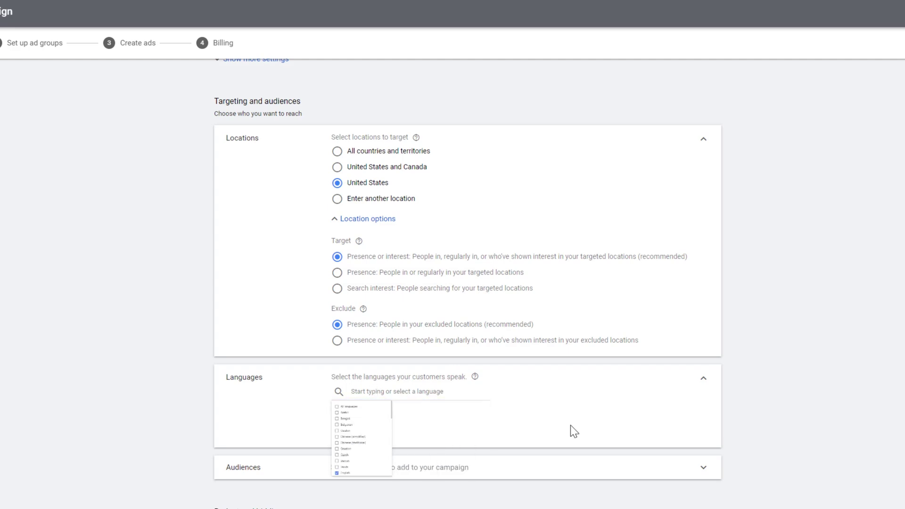
scroll(330, 424, "down", 2)
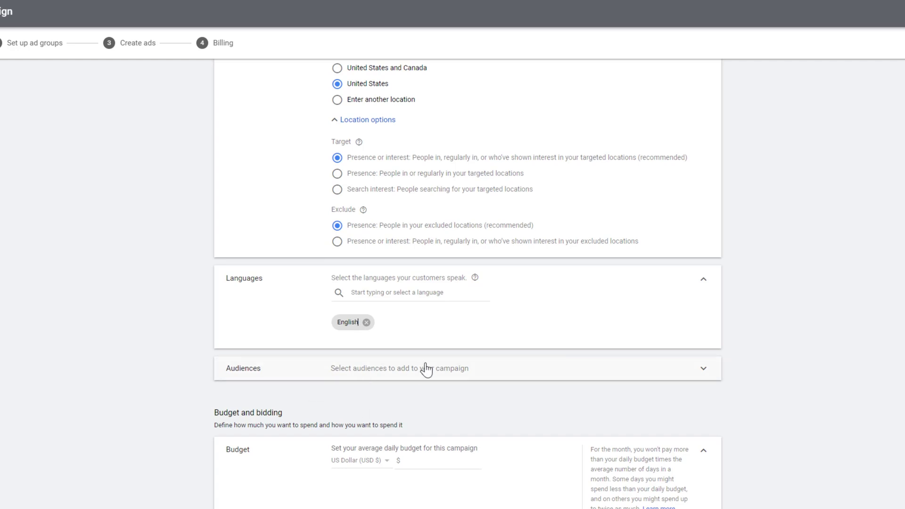
left_click(556, 375)
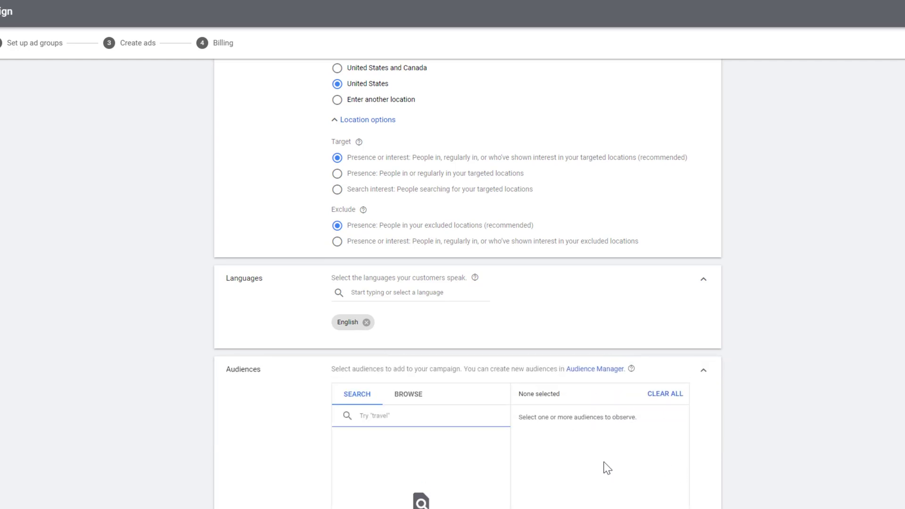
scroll(607, 468, "down", 2)
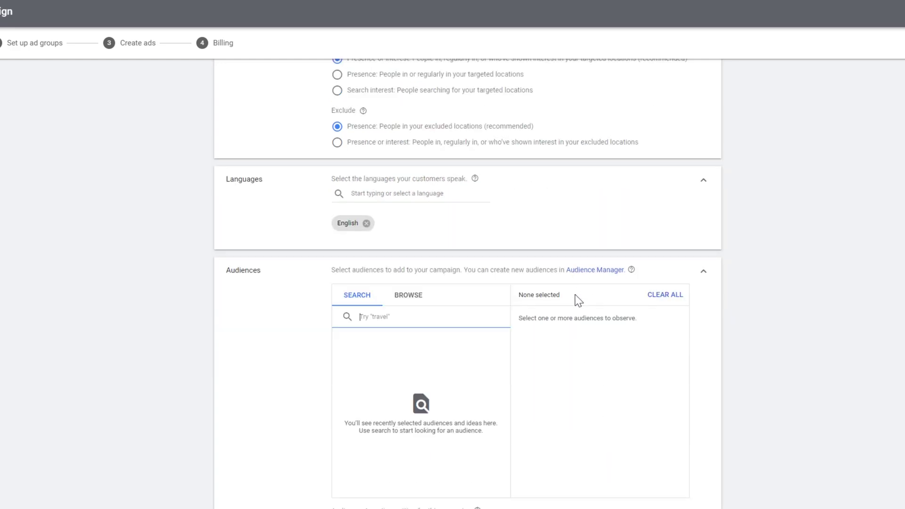
left_click(703, 278)
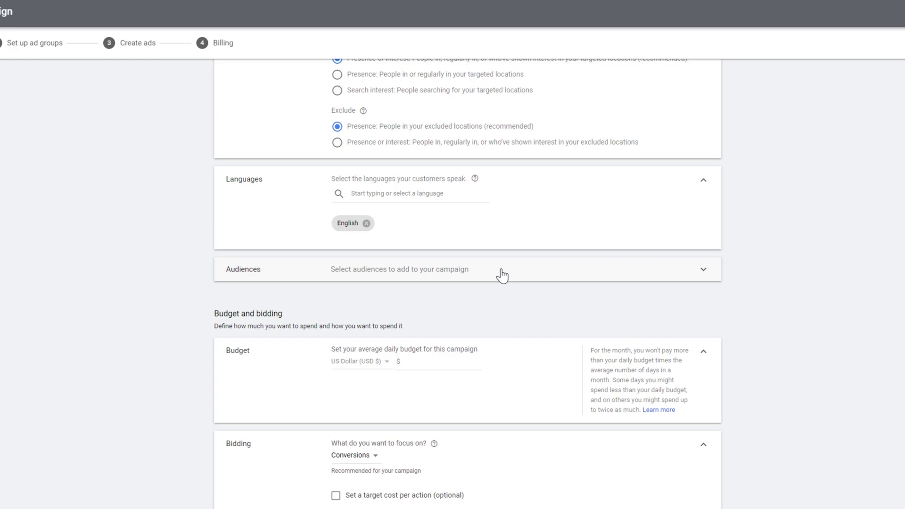
scroll(193, 301, "down", 1)
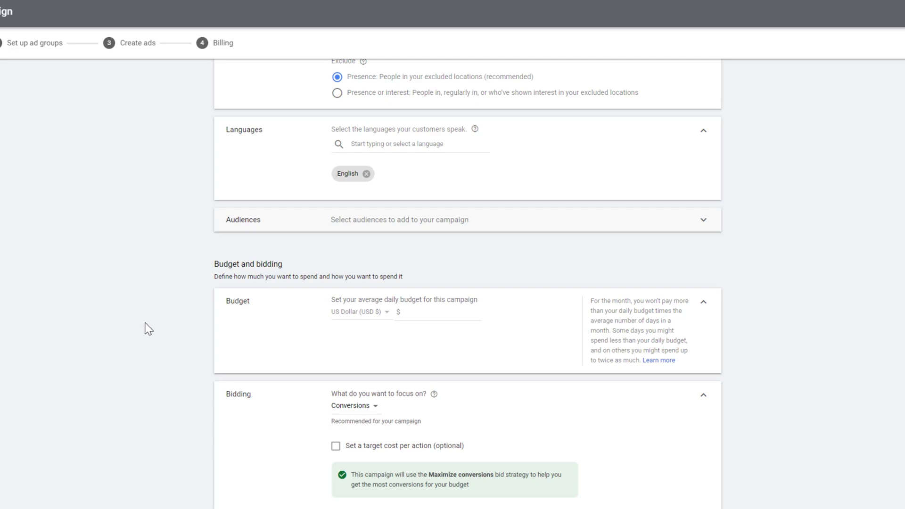
scroll(145, 329, "down", 2)
scroll(138, 349, "up", 3)
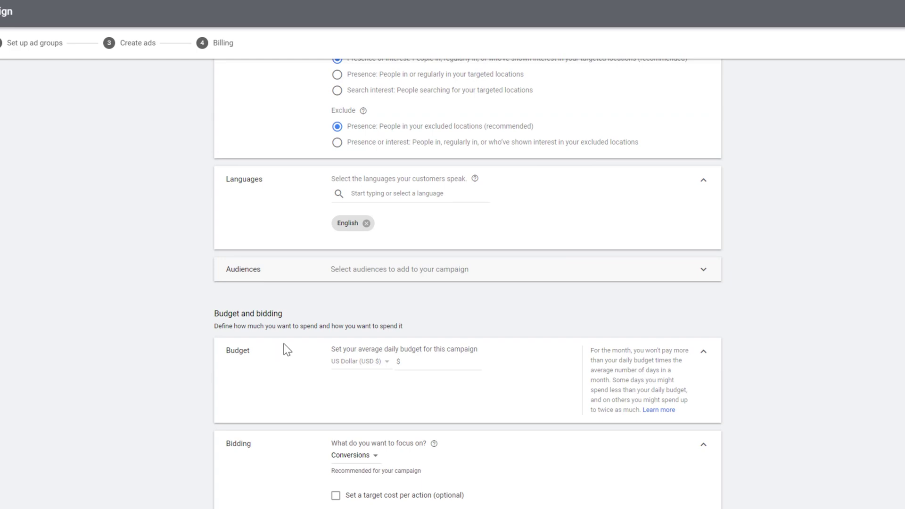
Search Google for Podcast Editing in a new browser tab to view the competing ads, and return to the campaign settings.
key("ctrl+t")
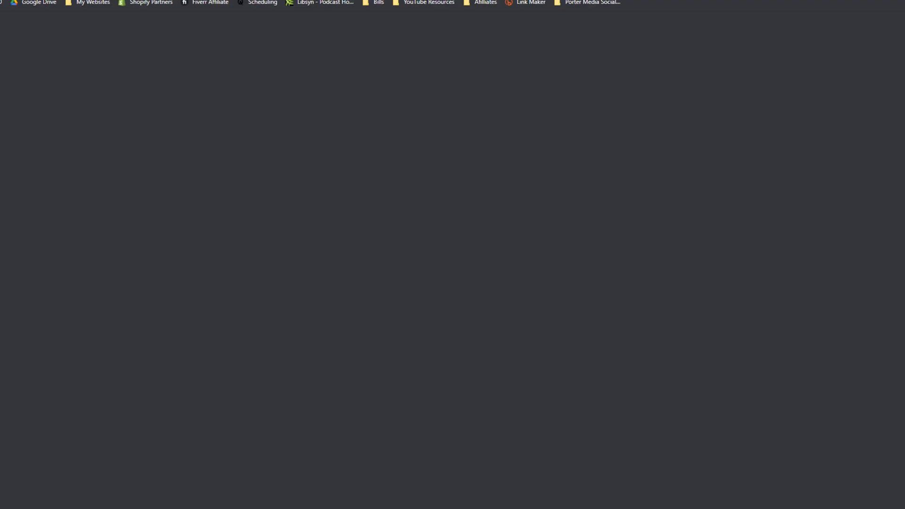
type("google.com")
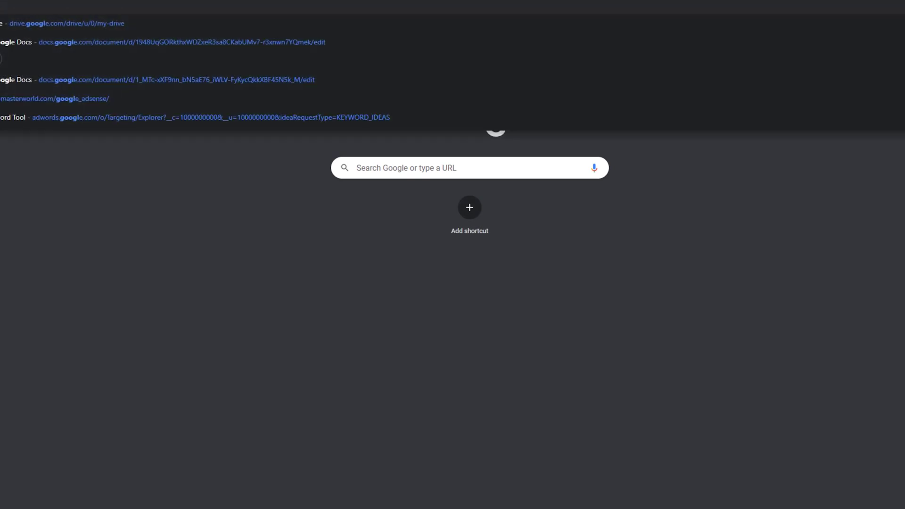
key("Return")
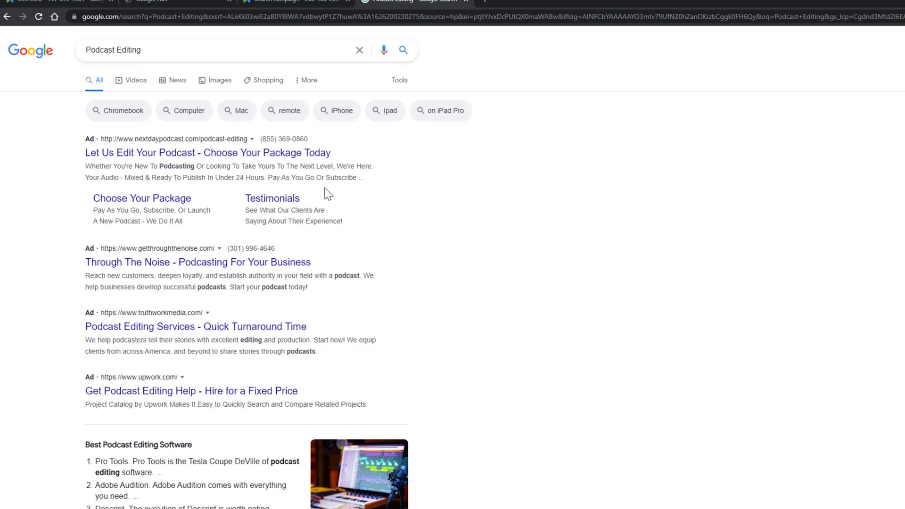
left_click(284, 1)
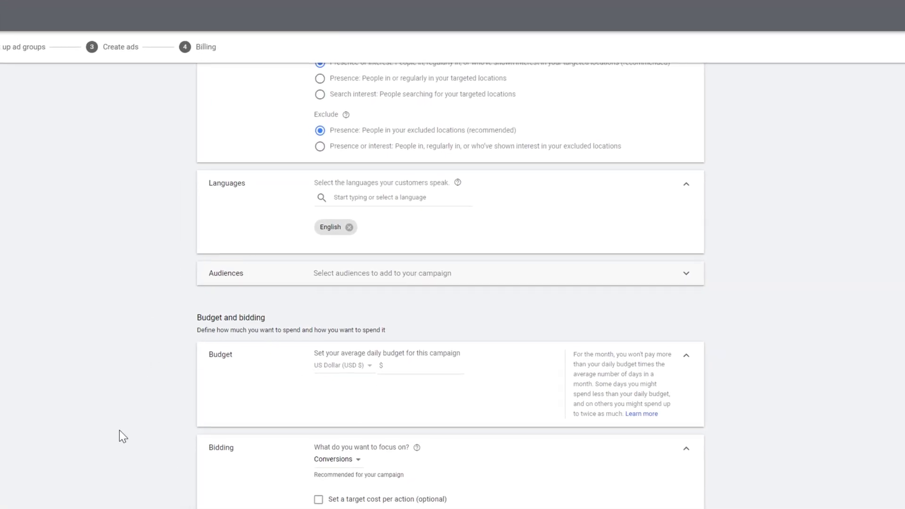
Set the campaign's average daily budget to 10.00 US dollars.
scroll(165, 366, "down", 1)
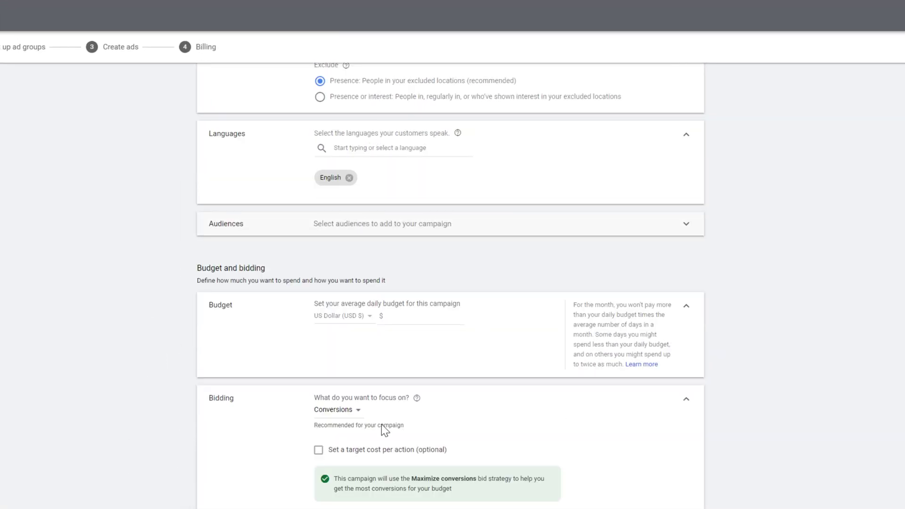
left_click(372, 323)
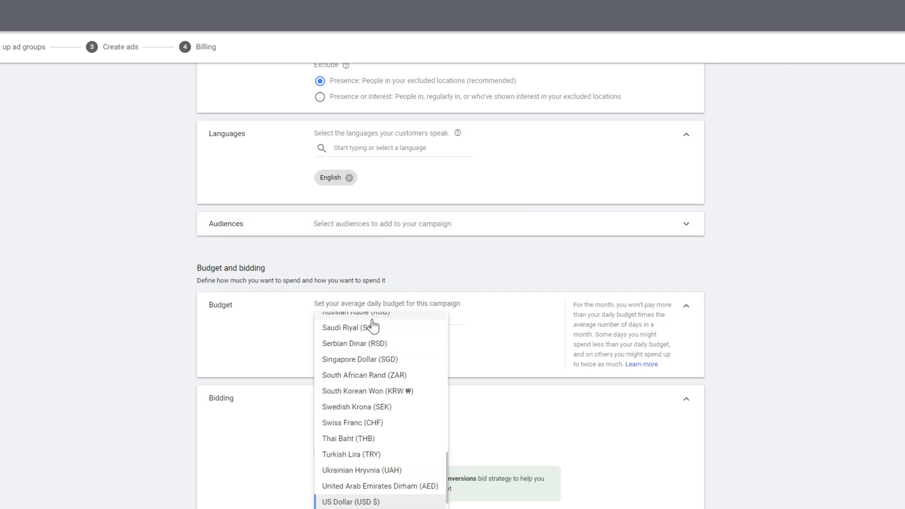
left_click(285, 354)
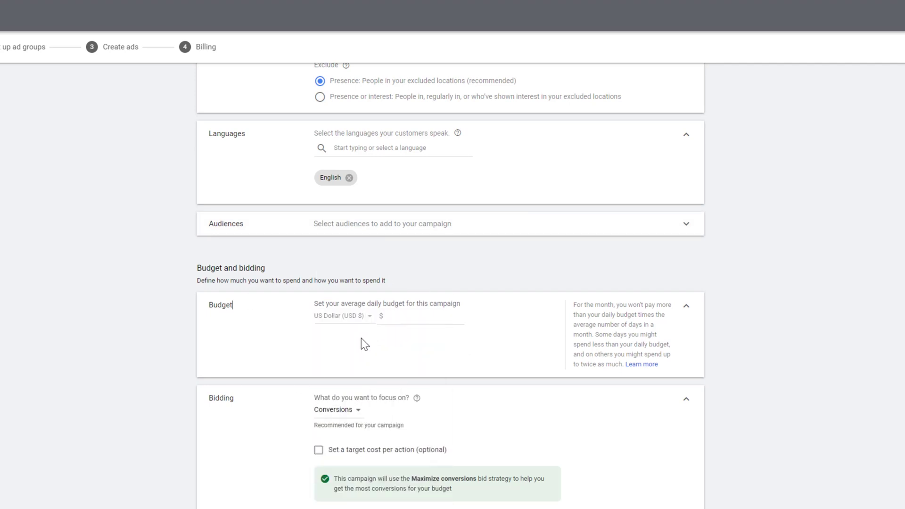
left_click(400, 317)
type("10")
left_click(250, 452)
scroll(222, 467, "down", 1)
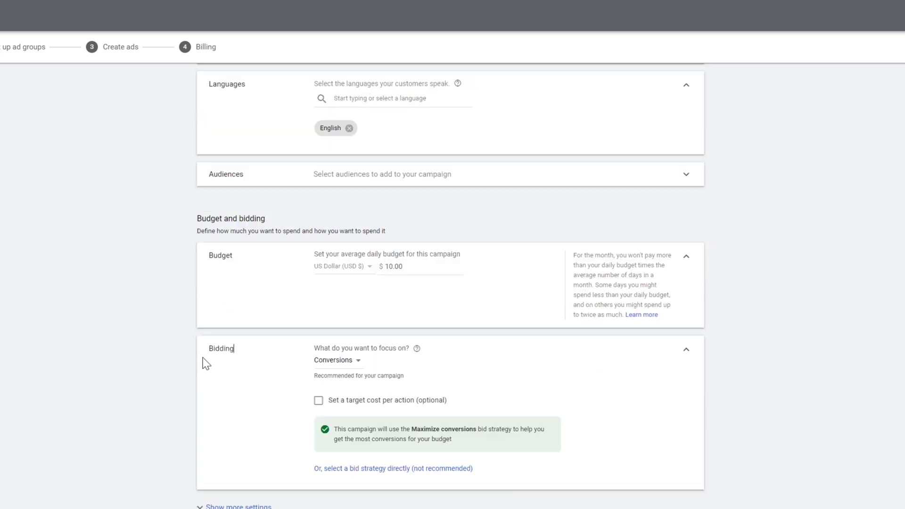
Change the campaign's bidding focus to Clicks, after trying Impression share.
left_click(360, 364)
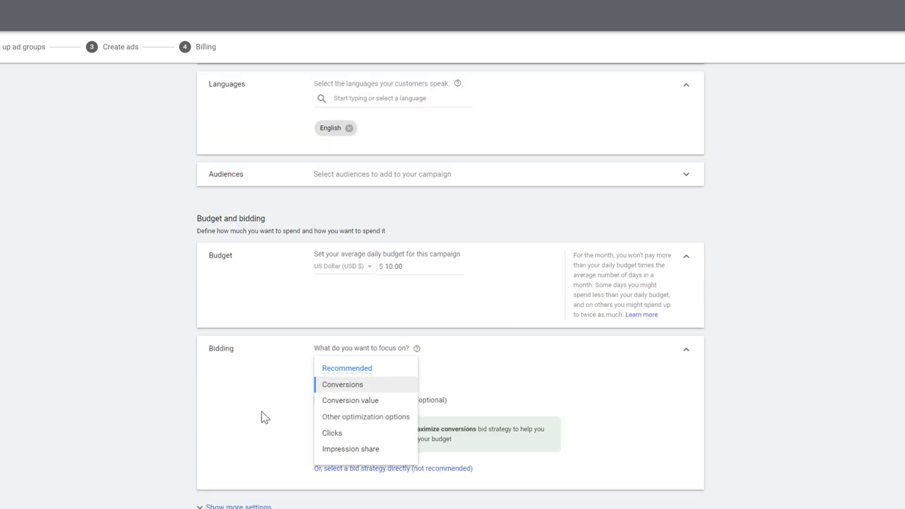
left_click(341, 448)
left_click(374, 365)
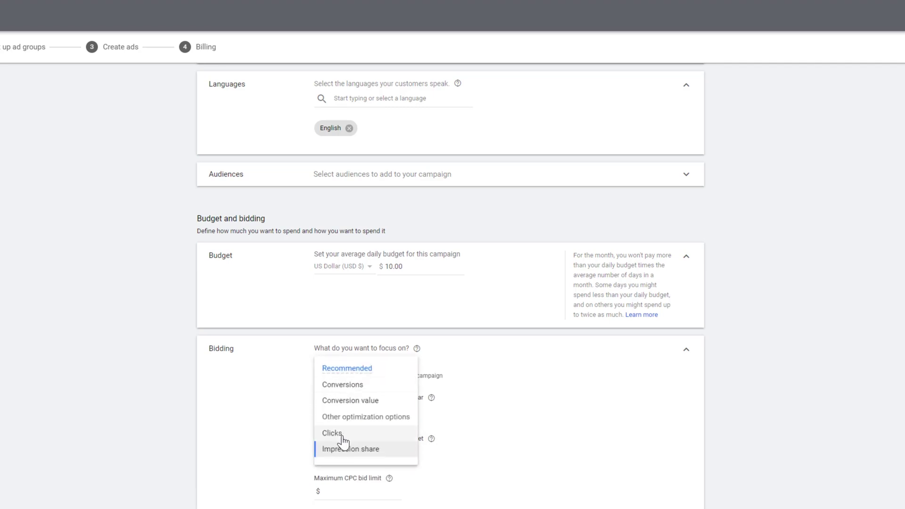
left_click(337, 432)
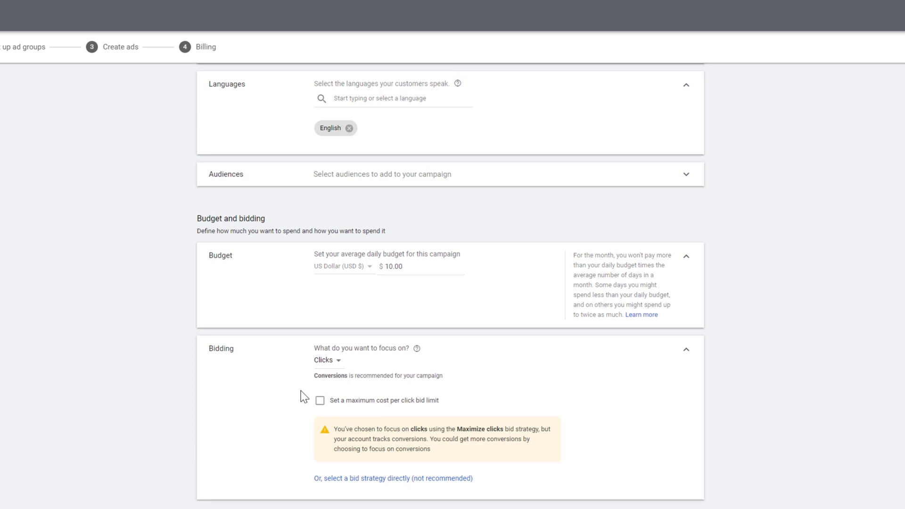
Try a maximum cost per click bid limit of $1.00 for the campaign.
left_click(319, 401)
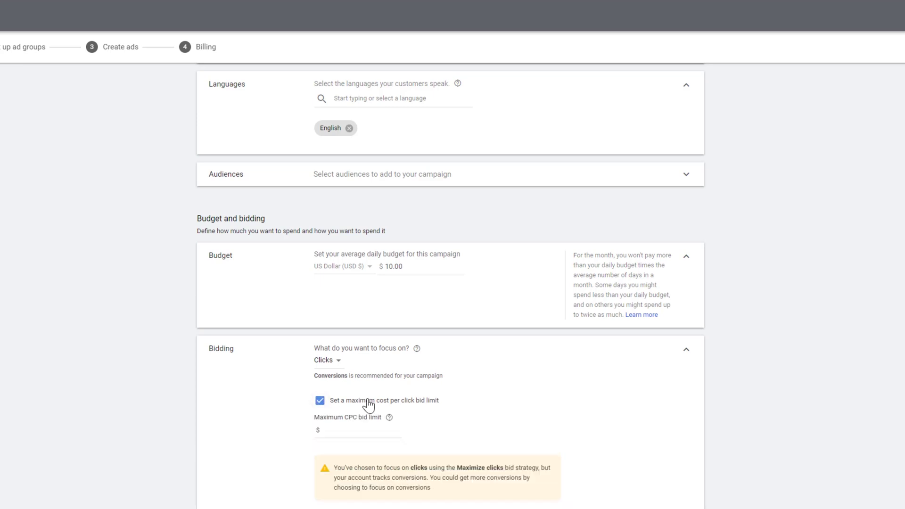
left_click(365, 432)
type("1.00")
Use Maximize clicks as the directly selected bid strategy without a maximum CPC bid limit, and continue to the ad group setup.
left_click(348, 507)
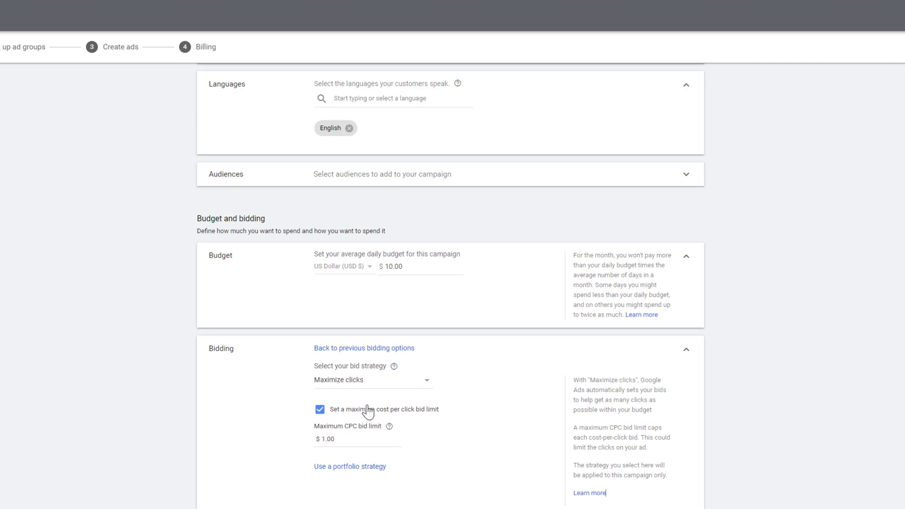
left_click(320, 409)
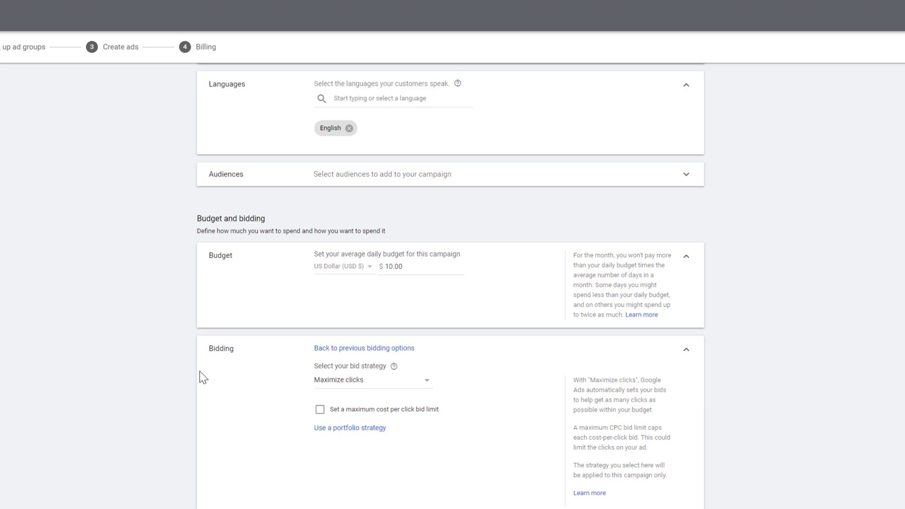
scroll(200, 372, "down", 4)
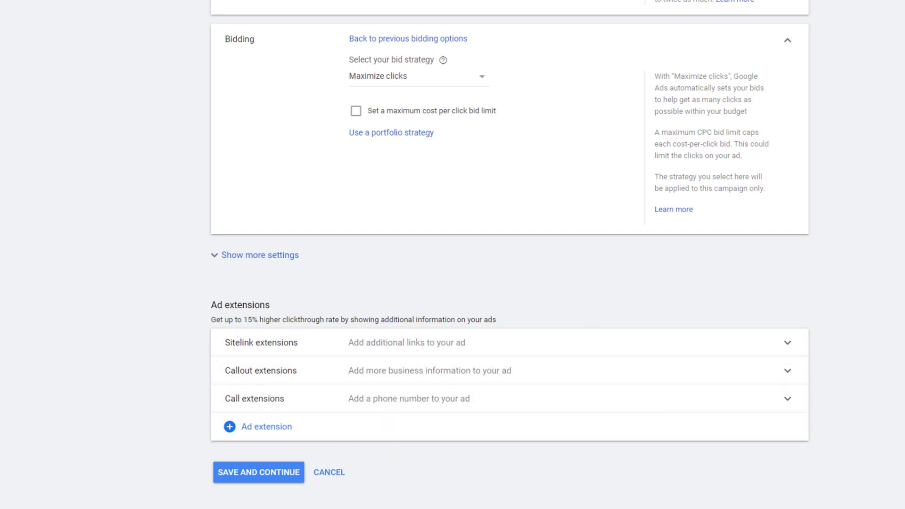
left_click(248, 481)
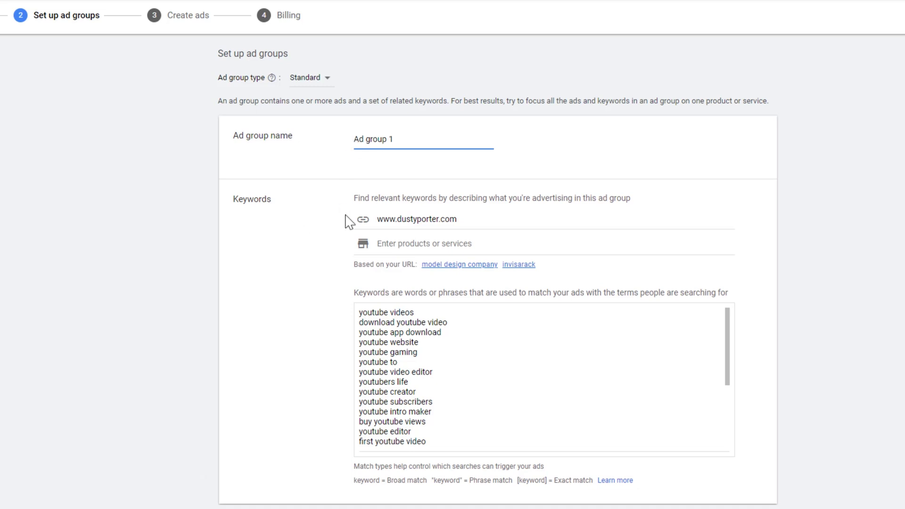
Add Podcast Editing and Podcast Setup as the ad group's products or services and replace the current keywords with related ones.
left_click(417, 243)
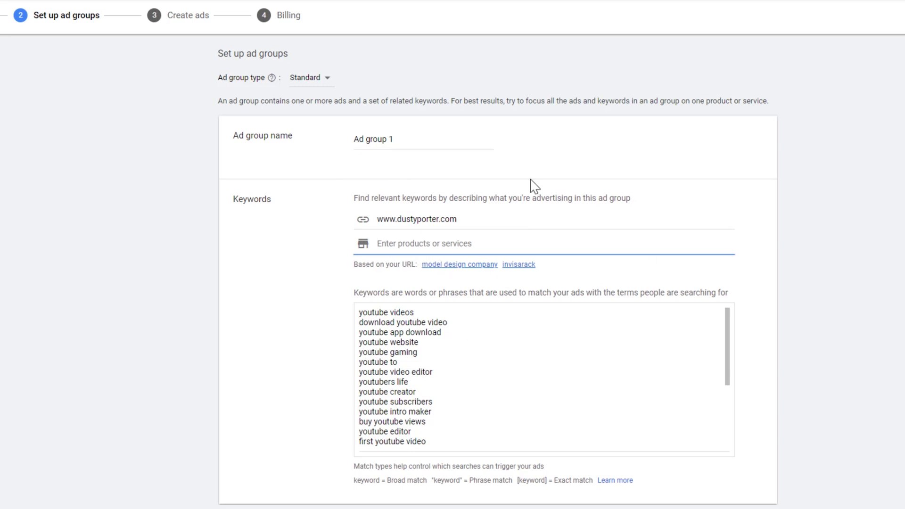
type("Podcast E")
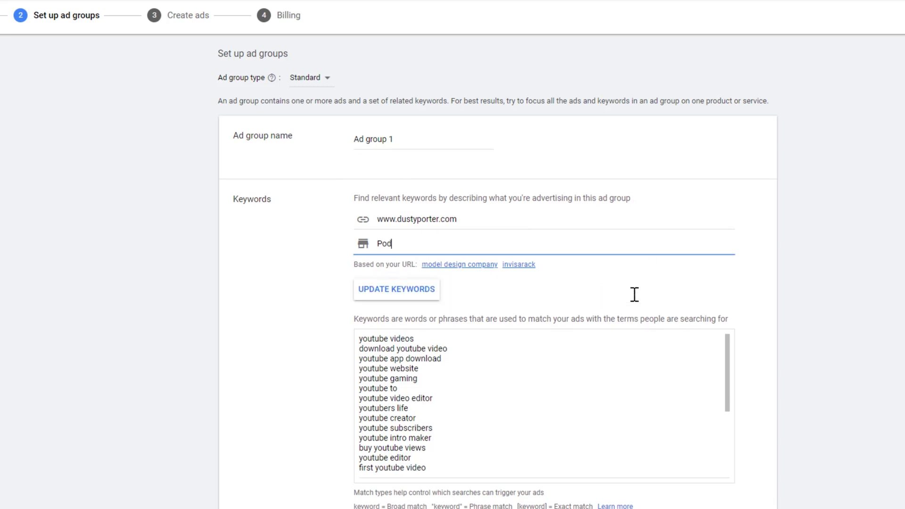
type("diting")
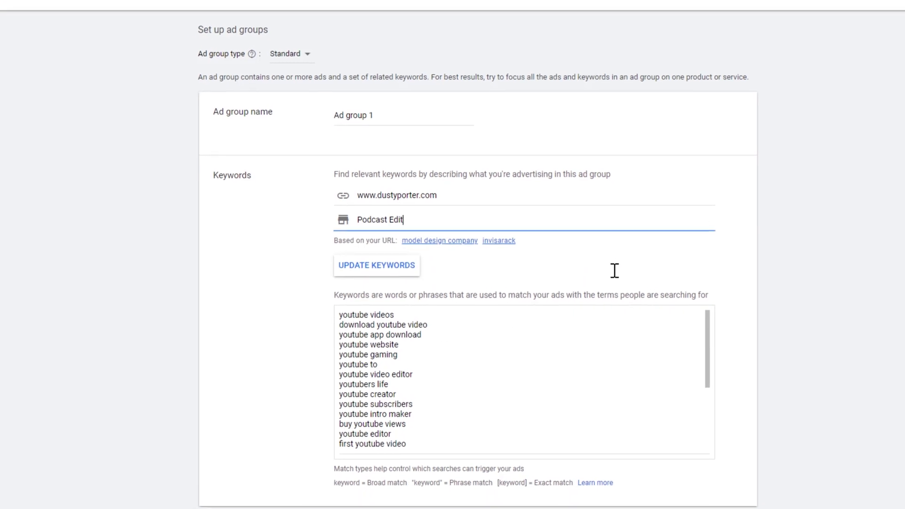
key("Tab")
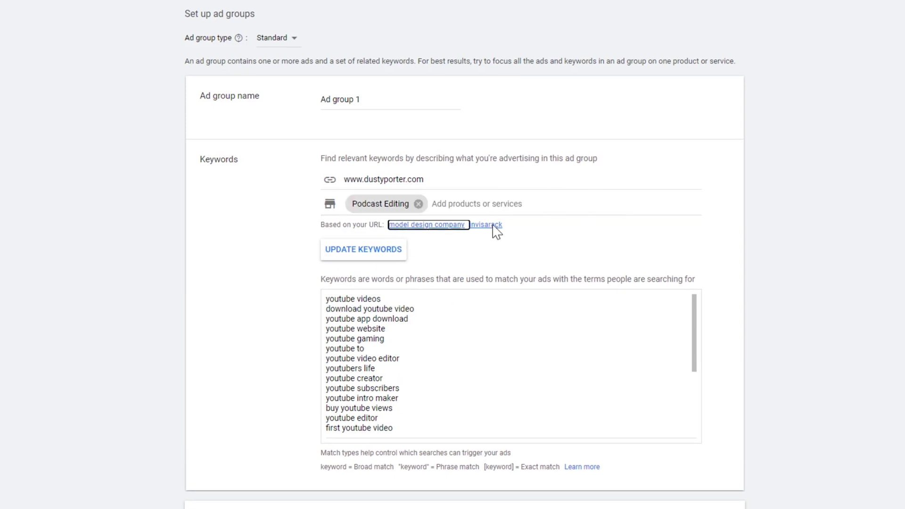
left_click(471, 205)
type("Podcast")
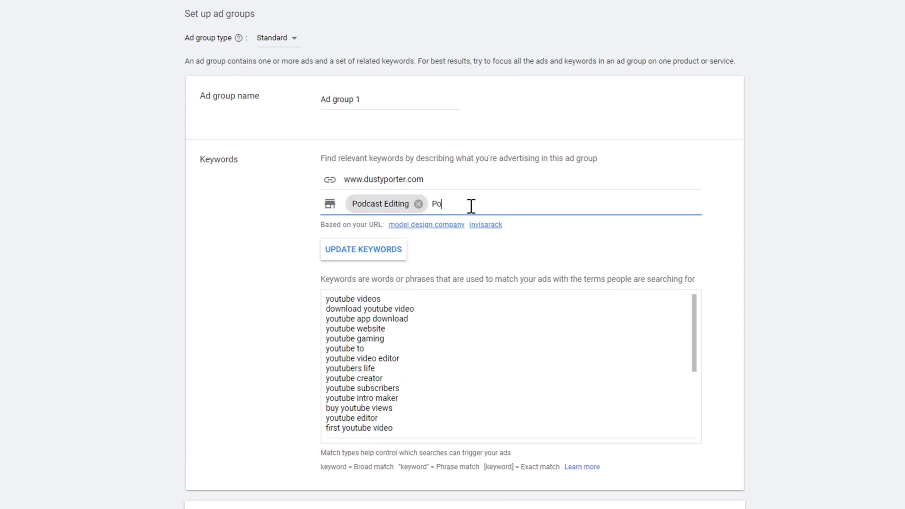
type("etup")
key("Tab")
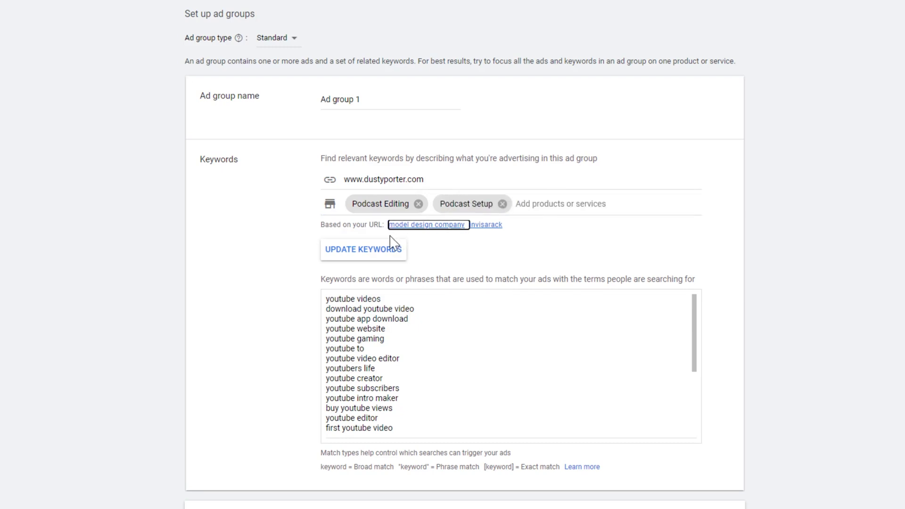
left_click(356, 256)
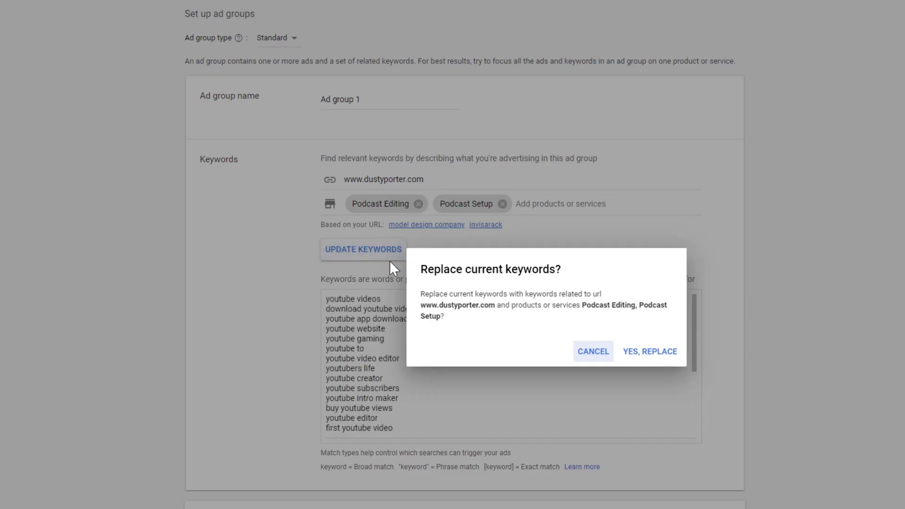
left_click(649, 357)
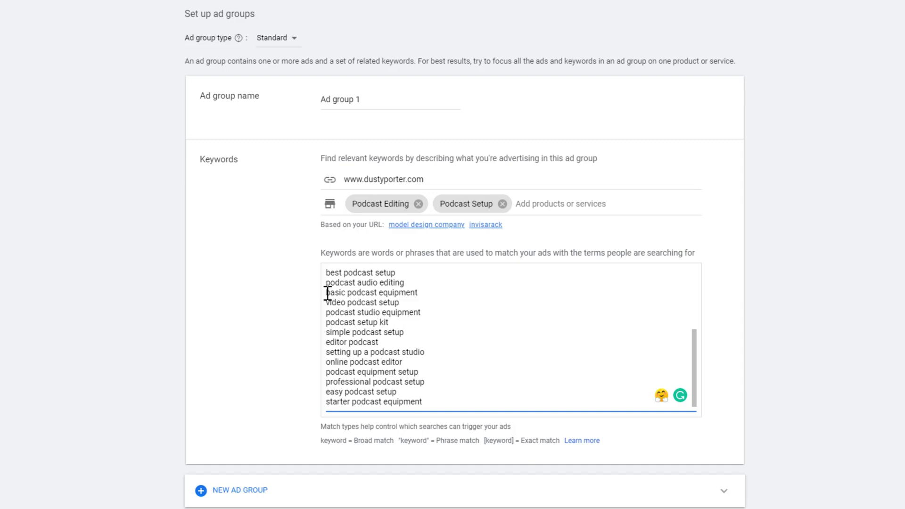
Delete the four consecutive keywords from basic podcast equipment through podcast setup kit from the ad group's keyword list.
left_click_drag(328, 293, 427, 323)
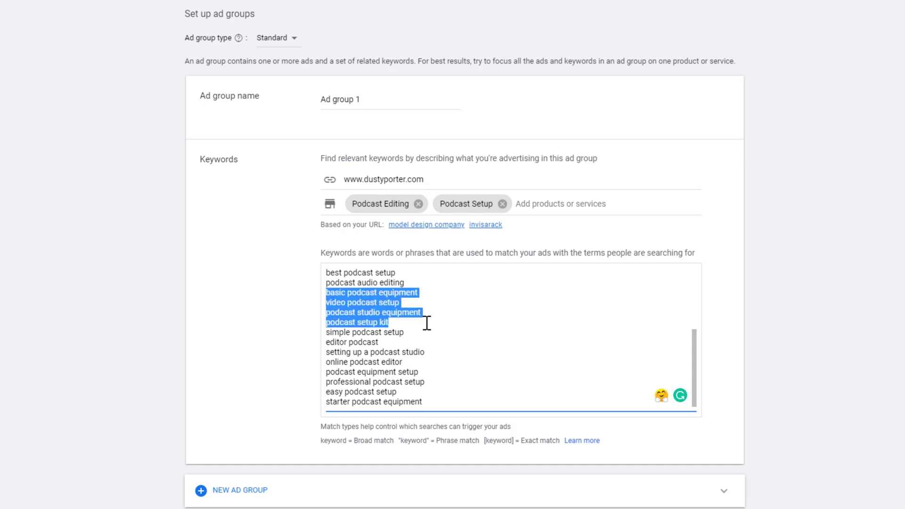
key("BackSpace")
key("BackSpace")
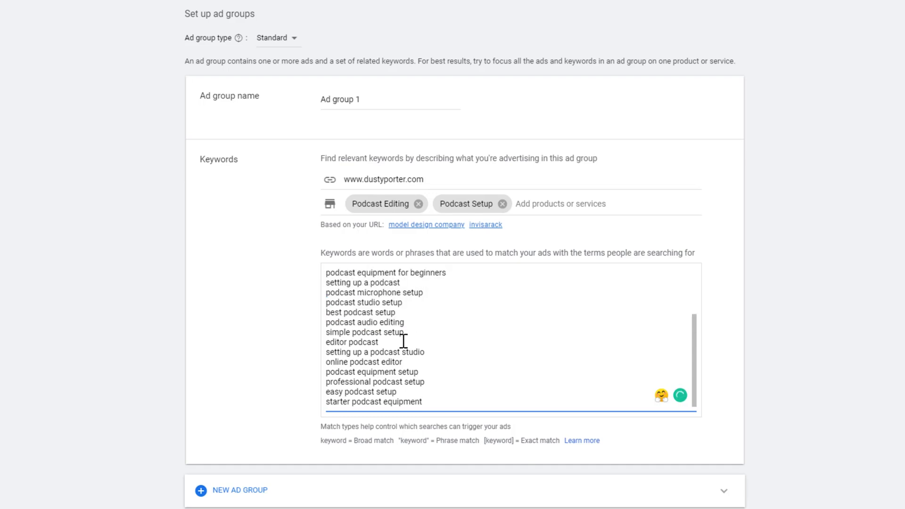
Delete the keywords simple podcast setup, editor podcast and setting up a podcast studio from the ad group's keyword list.
left_click_drag(404, 335, 326, 333)
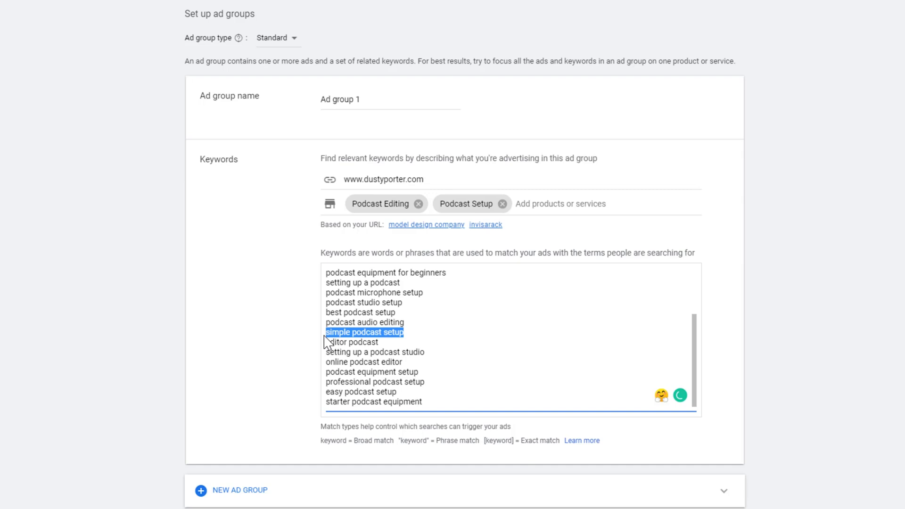
left_click(381, 351, "shift")
key("BackSpace")
left_click_drag(374, 351, 325, 351)
key("BackSpace")
key("BackSpace")
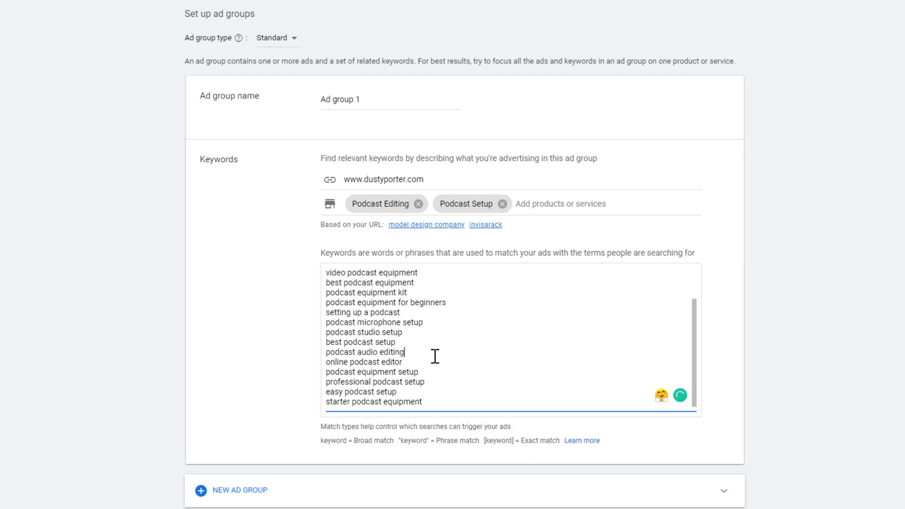
Replace the ad group's keywords with podcast editing, podcast editing service, cheap podcast editing, podcast setup service and podcast set up service.
scroll(431, 356, "up", 2)
scroll(468, 316, "down", 2)
scroll(428, 384, "up", 2)
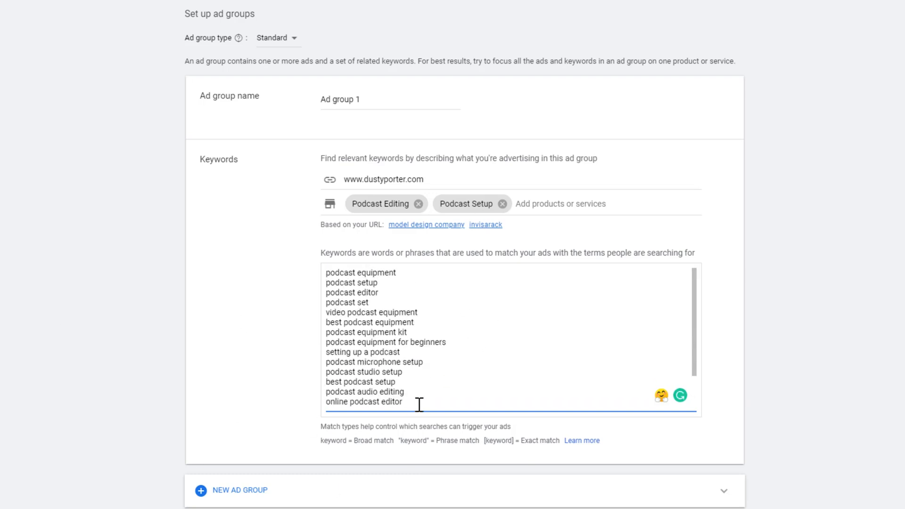
key("ctrl+a")
type("podcast editing podcast editing service cheap podcast editing podcast setup service podcast set up service")
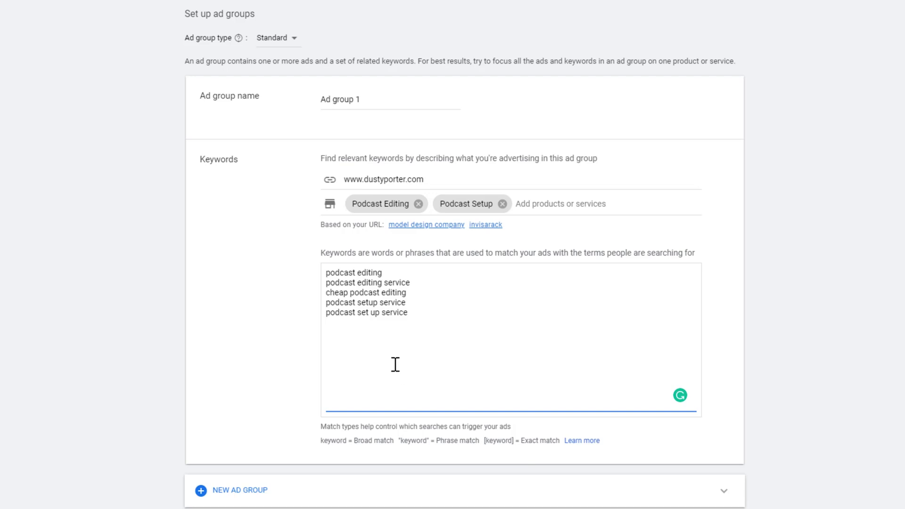
Add a blank second ad group and delete it again, and save the ad group setup to continue to ad creation.
left_click(225, 491)
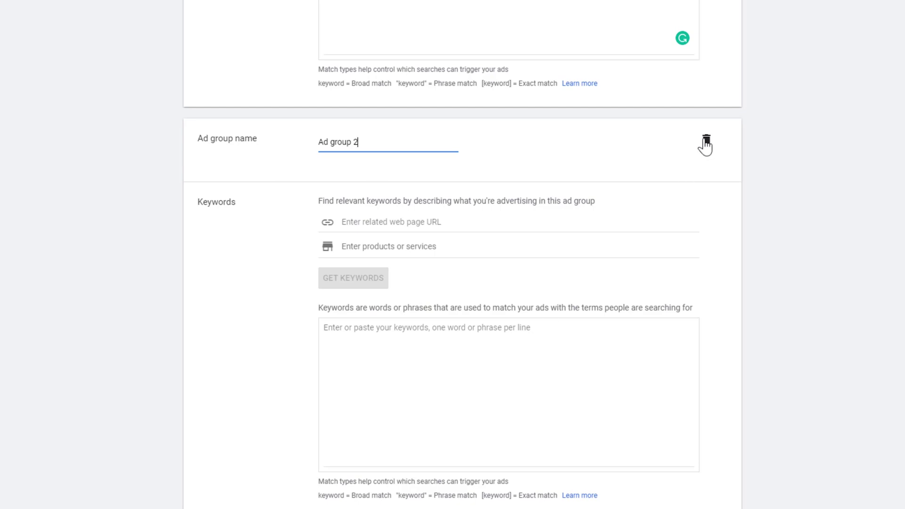
left_click(705, 146)
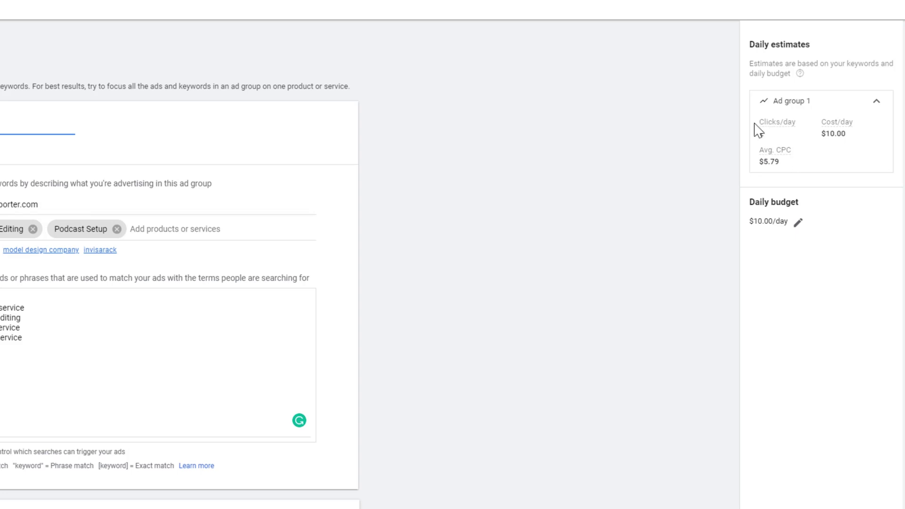
left_click_drag(783, 161, 758, 162)
mouse_move(771, 157)
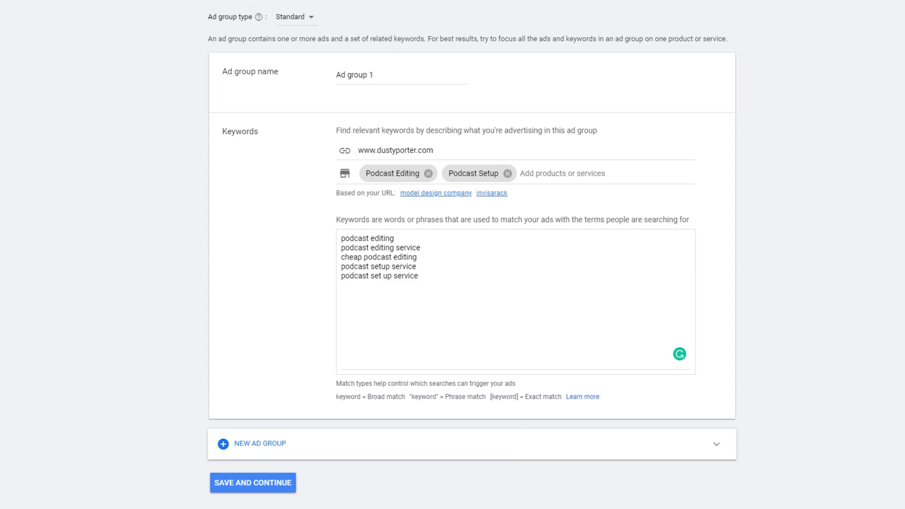
left_click(258, 490)
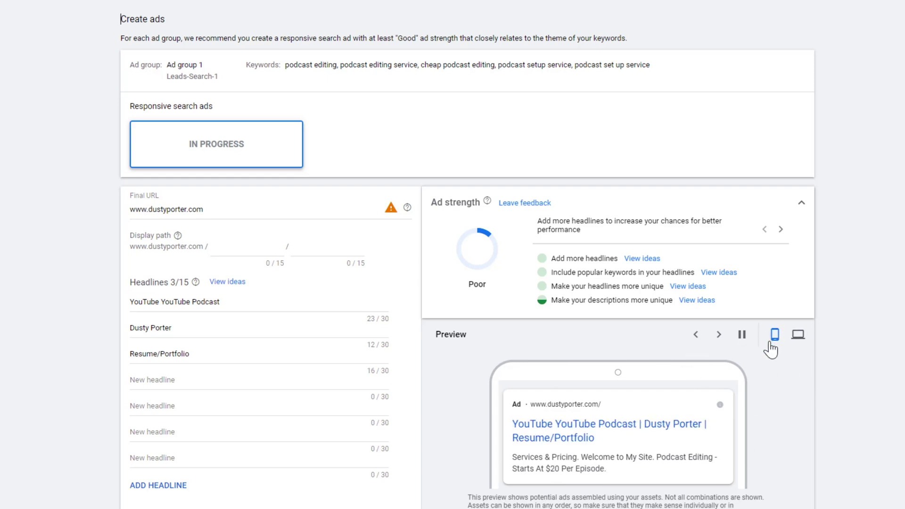
left_click(798, 336)
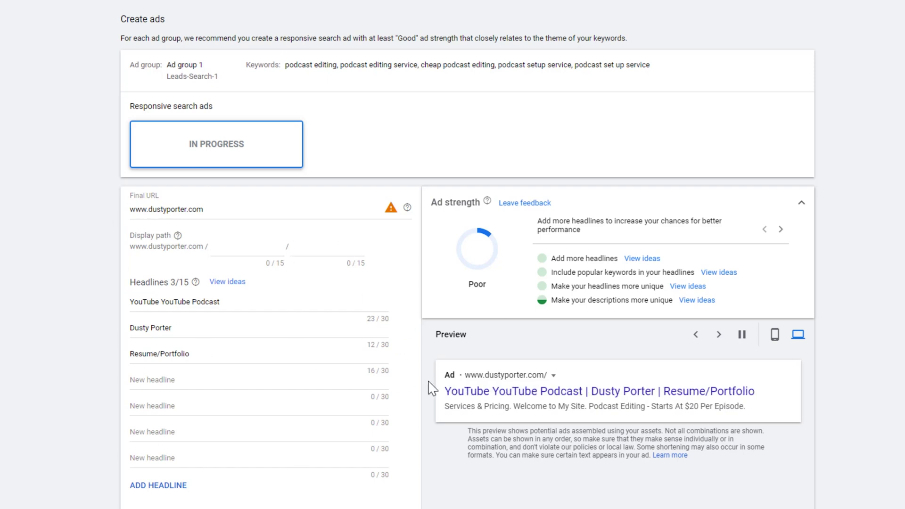
mouse_move(390, 213)
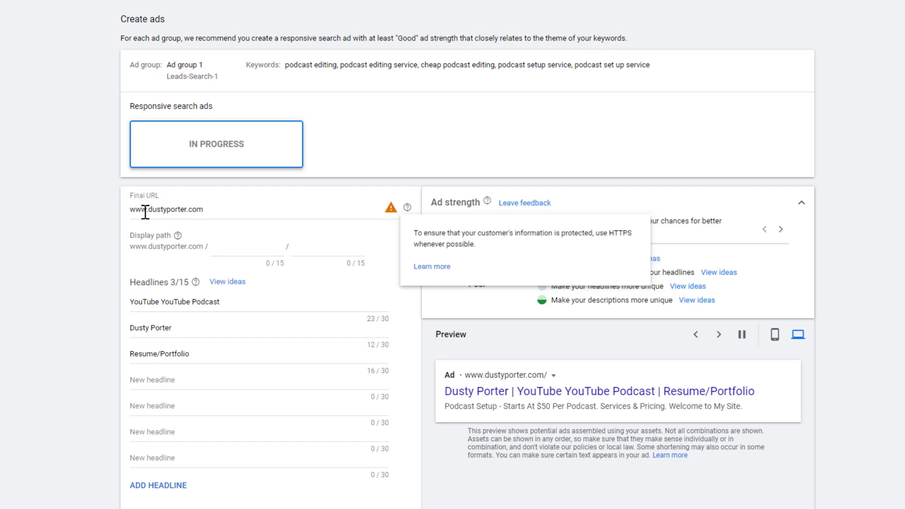
left_click(245, 254)
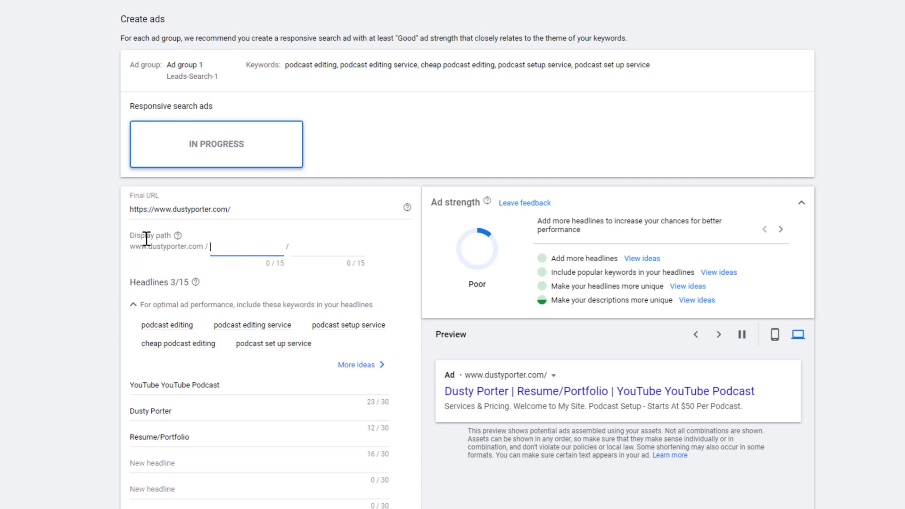
left_click(179, 235)
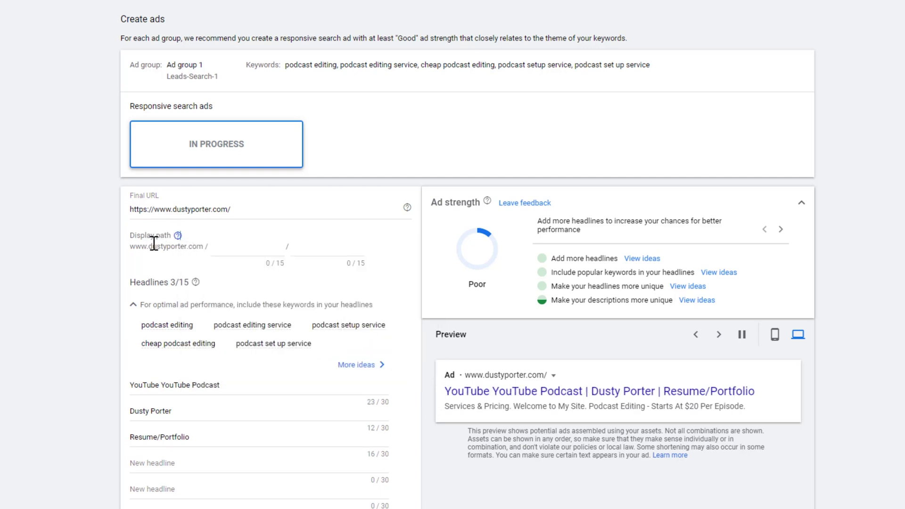
mouse_move(177, 235)
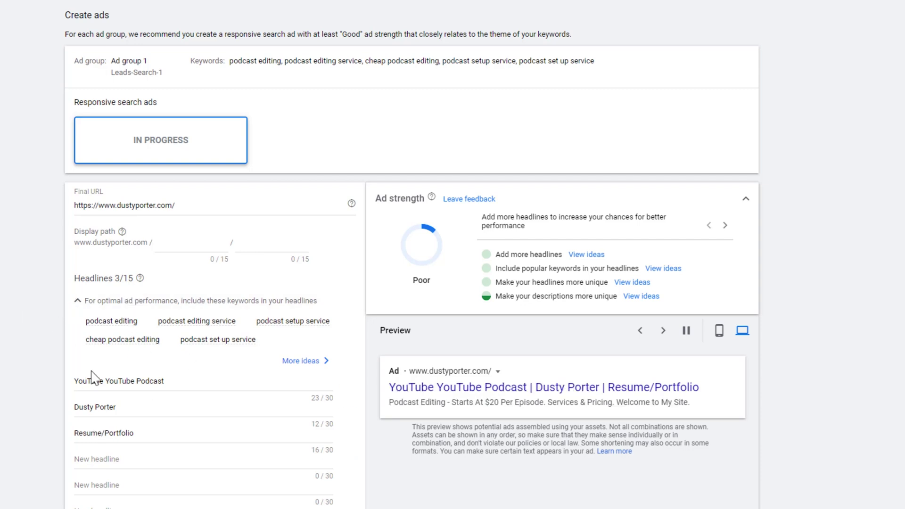
Set the first two headlines to "Podcast Editing Done Right" and "Quick Turnaround", and leave the third headline empty.
triple_click(186, 384)
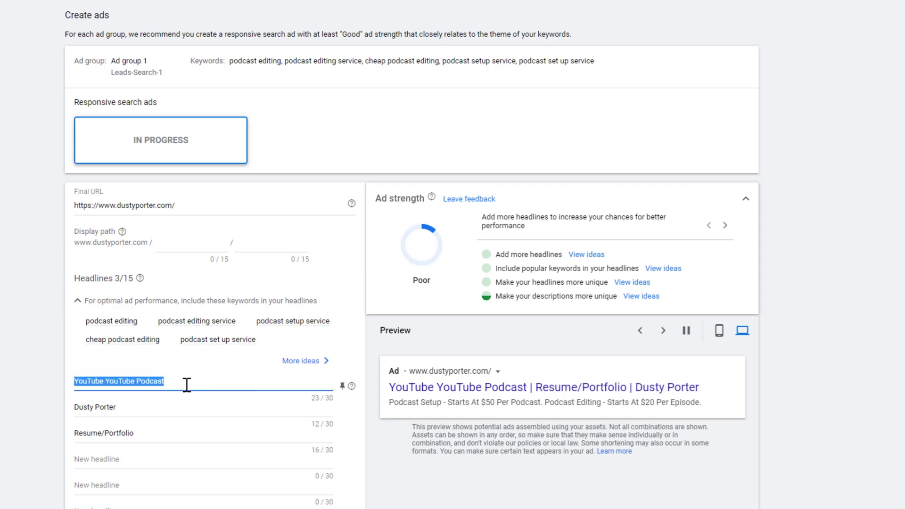
type("Podcast Editing Done Right")
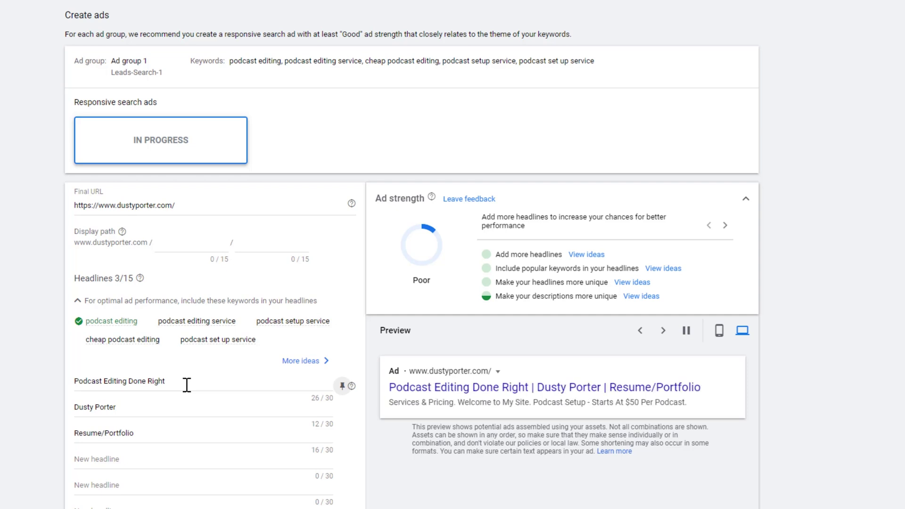
left_click_drag(142, 409, 50, 419)
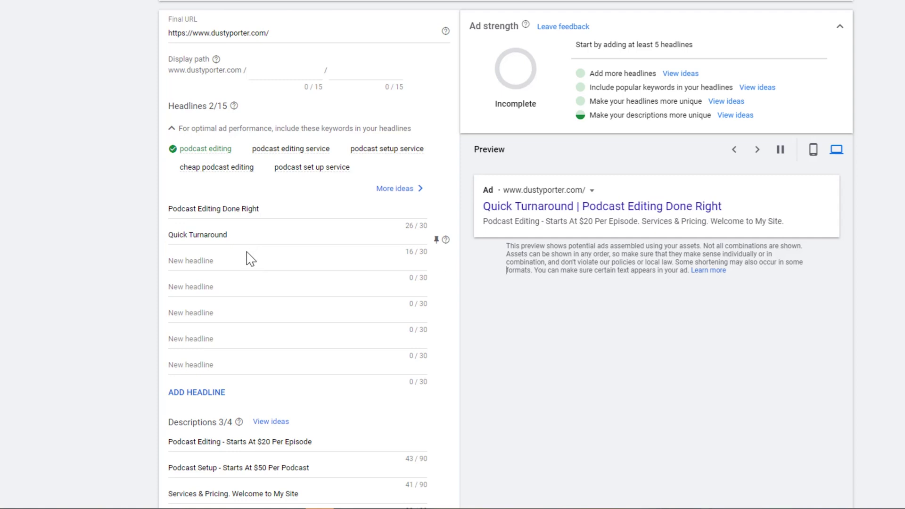
left_click(224, 261)
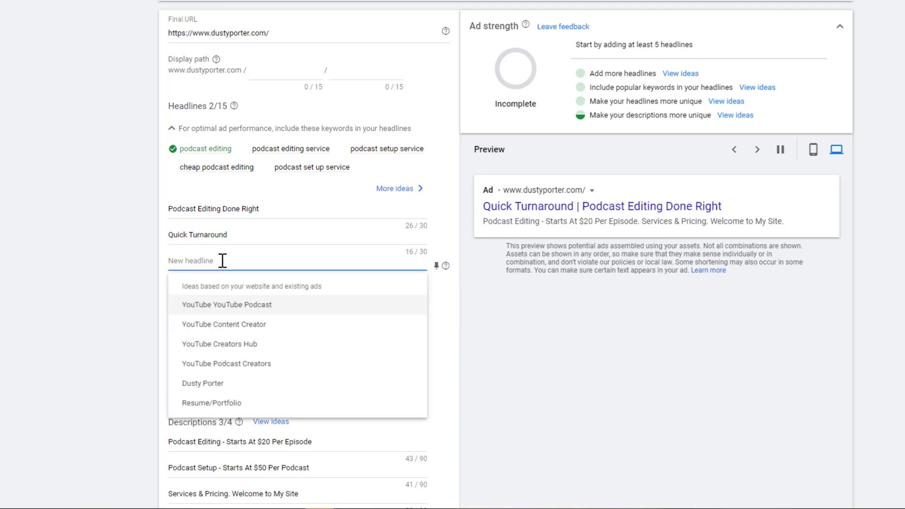
left_click(138, 290)
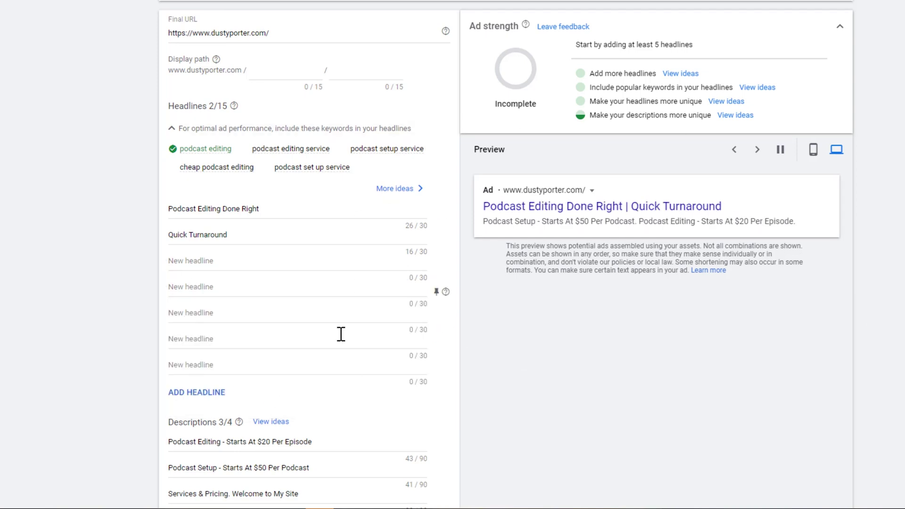
Delete the third ad description, "Services & Pricing. Welcome to My Site".
scroll(87, 298, "down", 2)
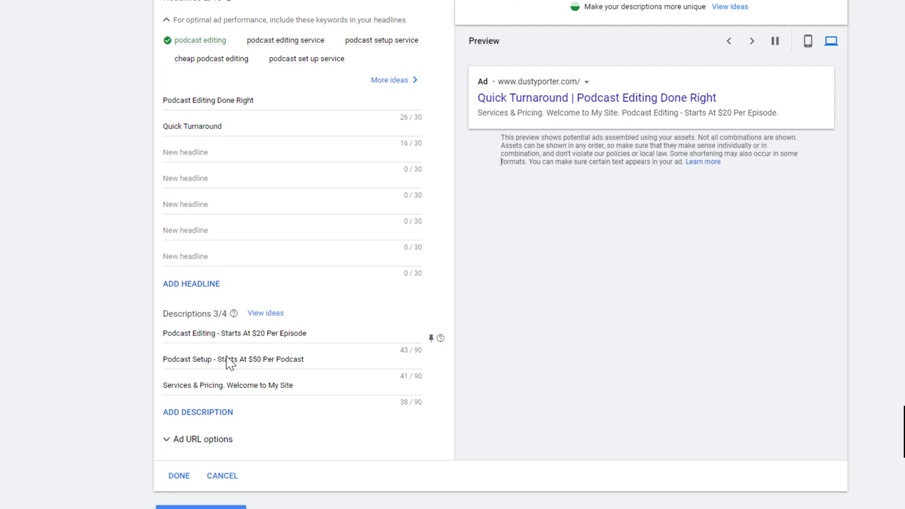
left_click_drag(299, 385, 40, 373)
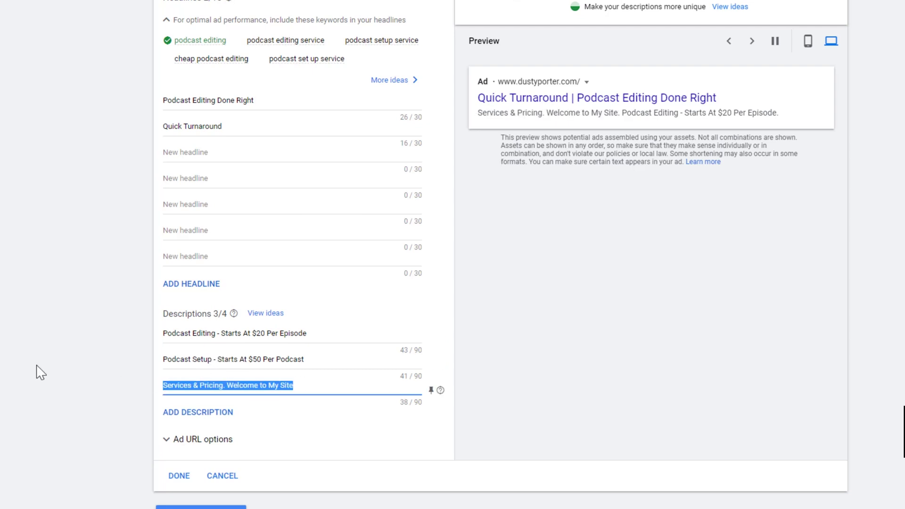
key("BackSpace")
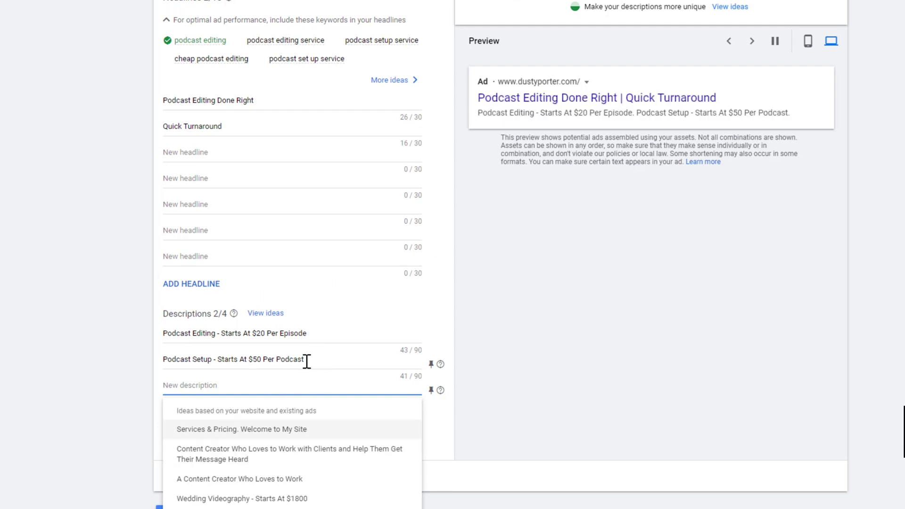
left_click(629, 393)
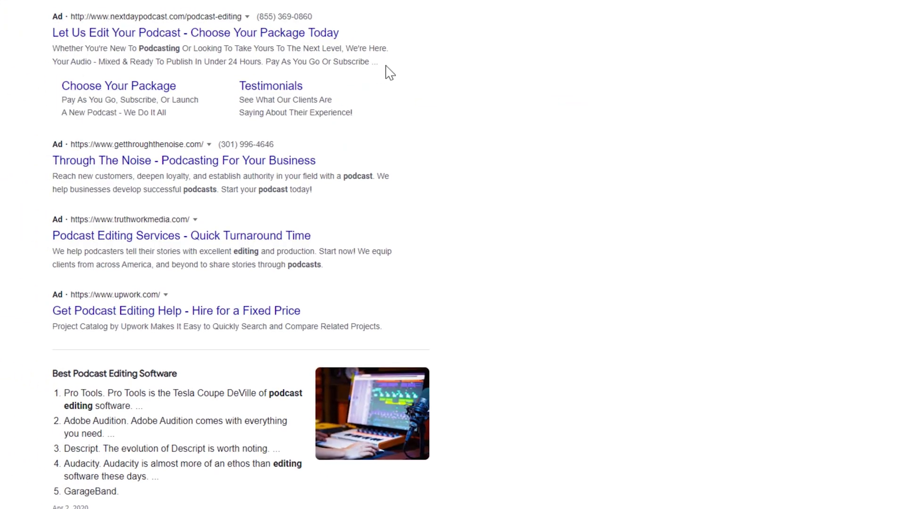
Examine a competitor's podcast editing ad description in the search results and inspect the options under Ad URL options.
left_click_drag(385, 69, 38, 64)
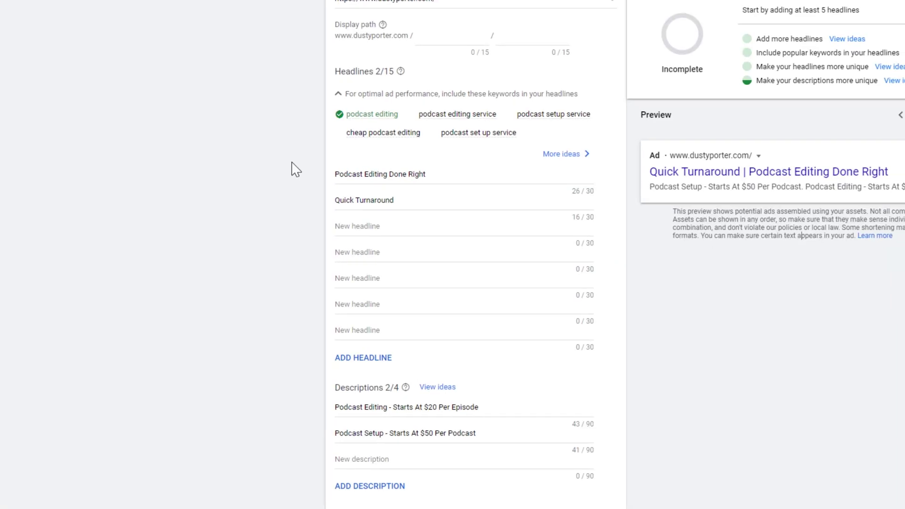
scroll(234, 328, "down", 1)
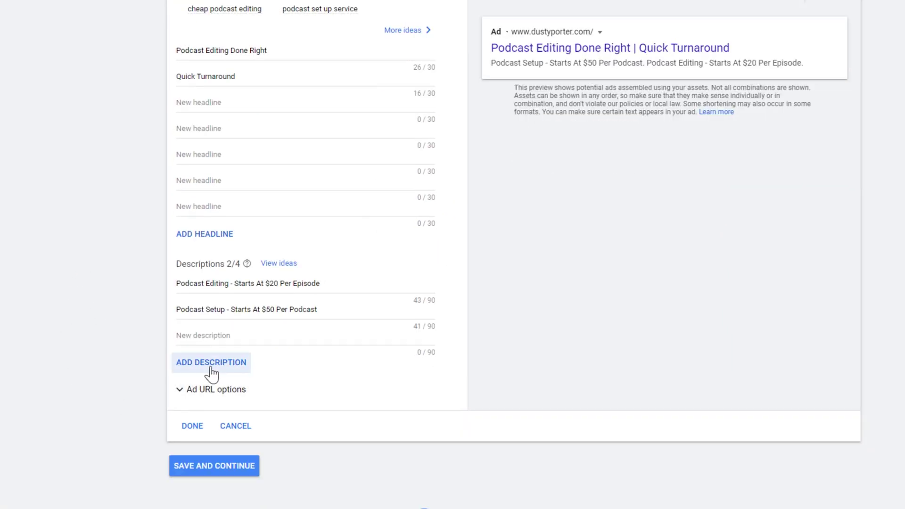
left_click(179, 392)
scroll(226, 386, "down", 3)
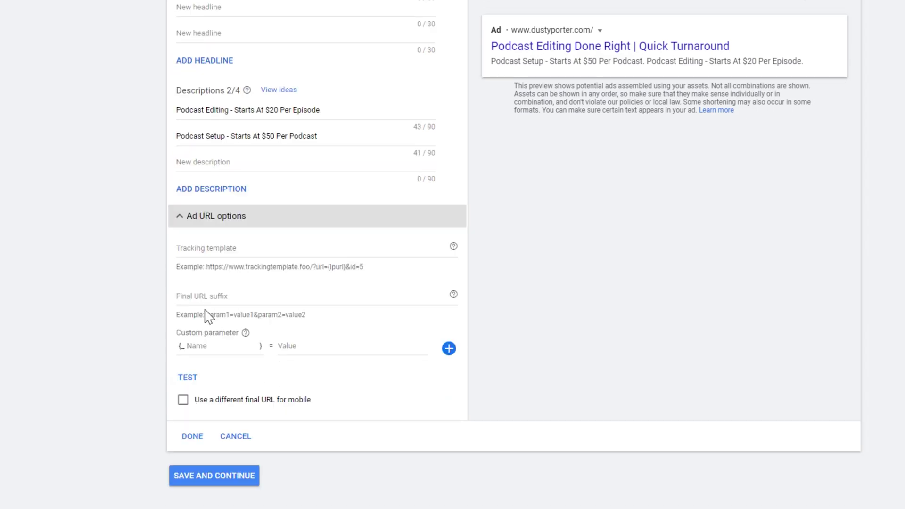
left_click(181, 222)
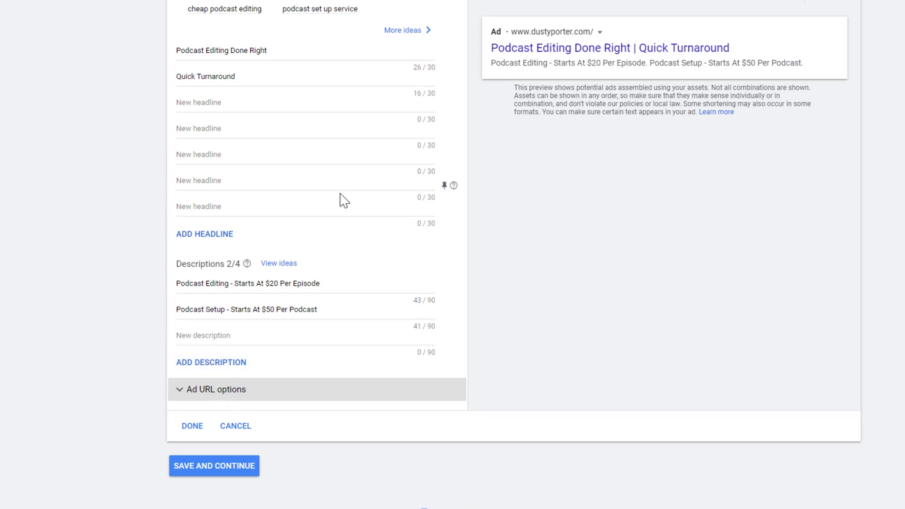
Review the responsive search ad's headlines, descriptions and ad strength, and save the ad to continue.
scroll(346, 226, "up", 1)
scroll(349, 240, "up", 4)
mouse_move(347, 247)
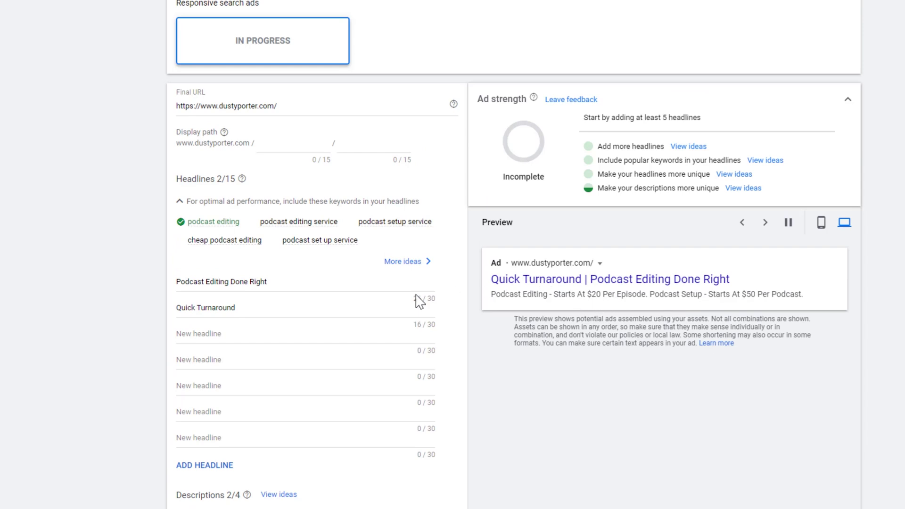
scroll(259, 324, "down", 2)
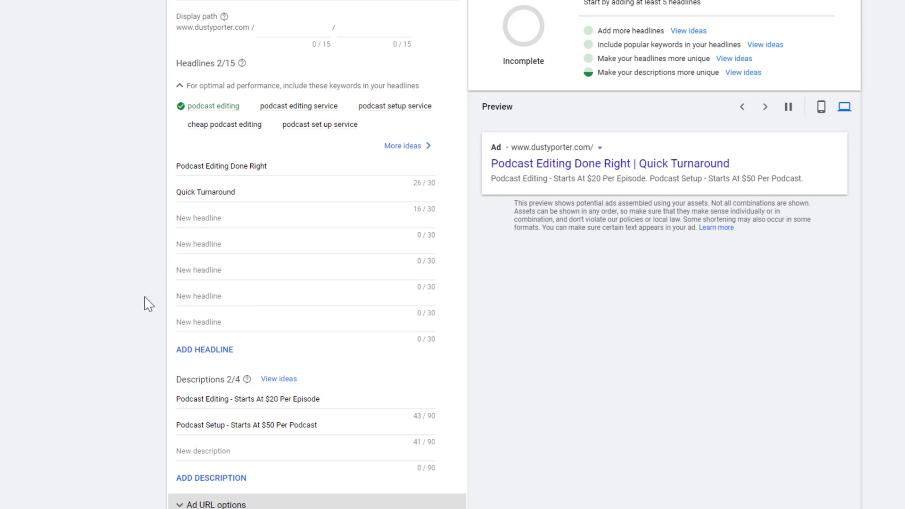
scroll(127, 332, "down", 2)
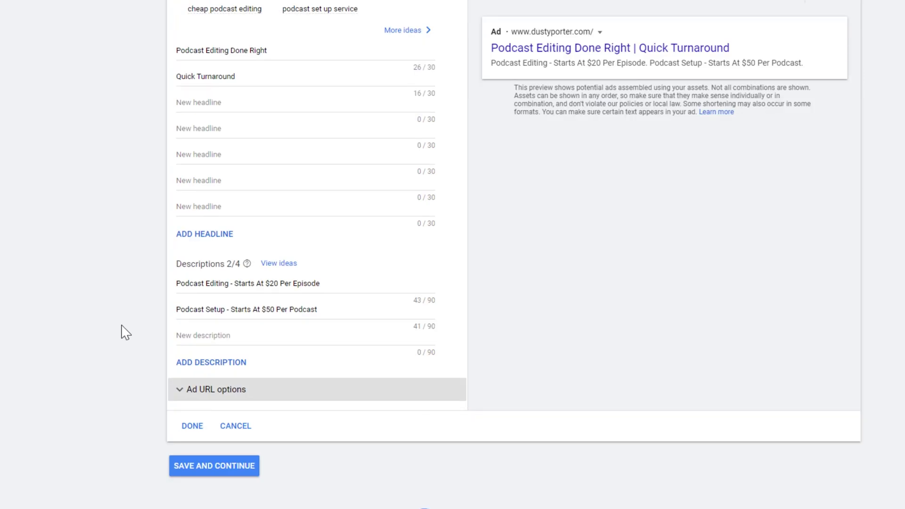
scroll(125, 332, "up", 4)
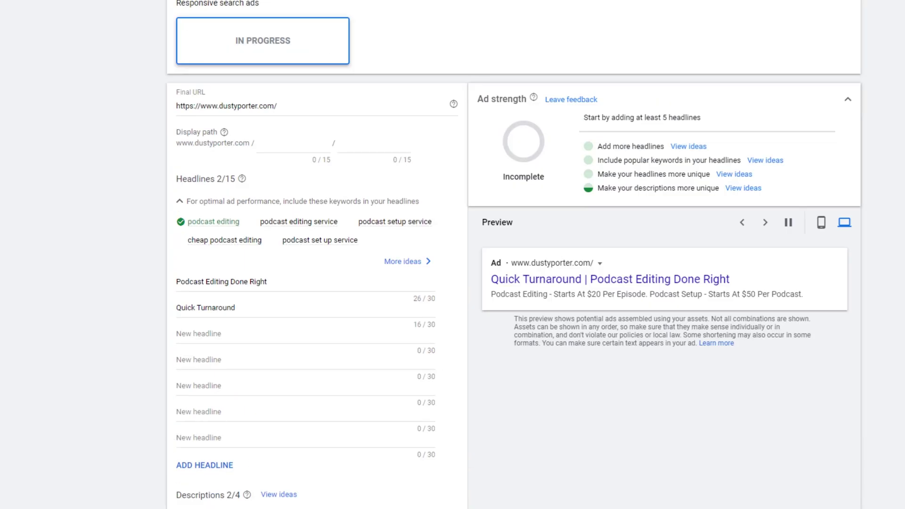
scroll(18, 283, "down", 4)
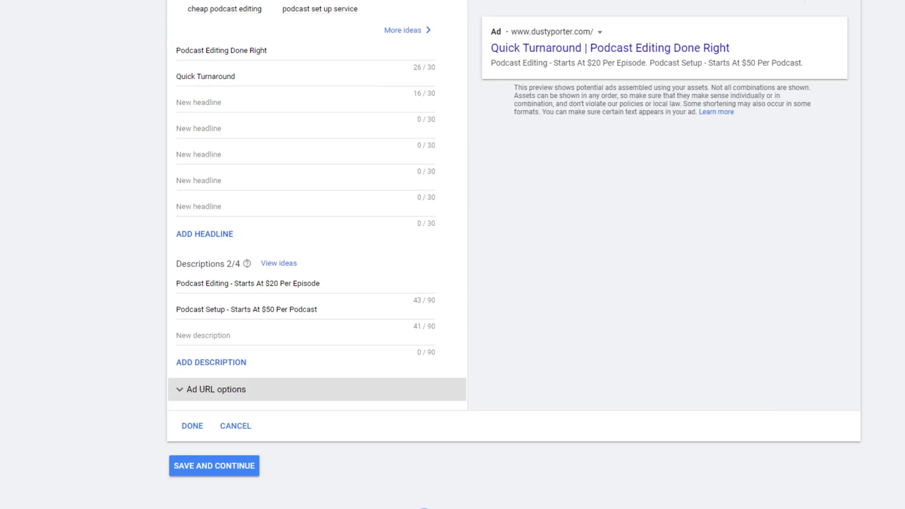
left_click(238, 467)
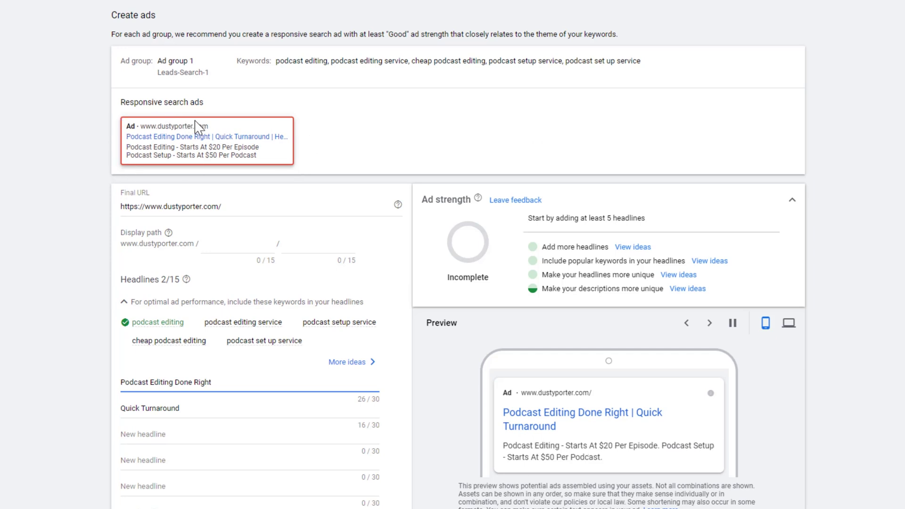
left_click(250, 128)
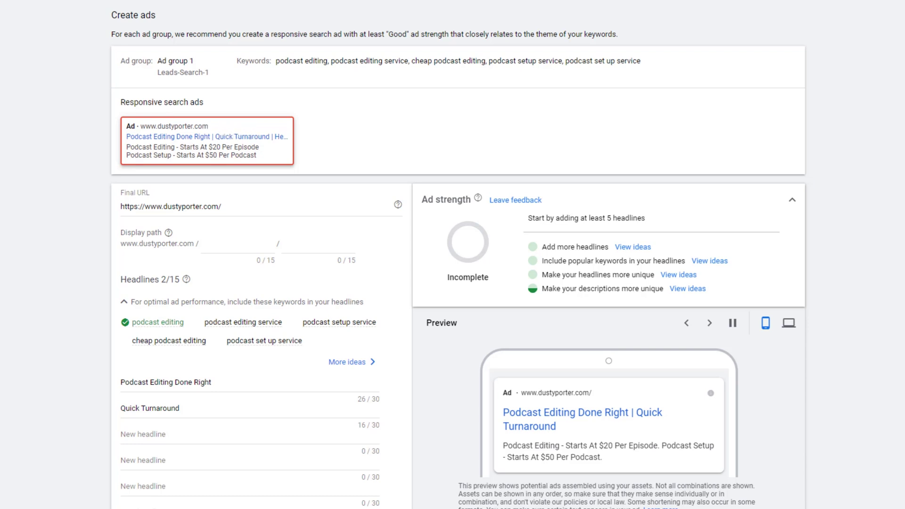
scroll(126, 471, "down", 4)
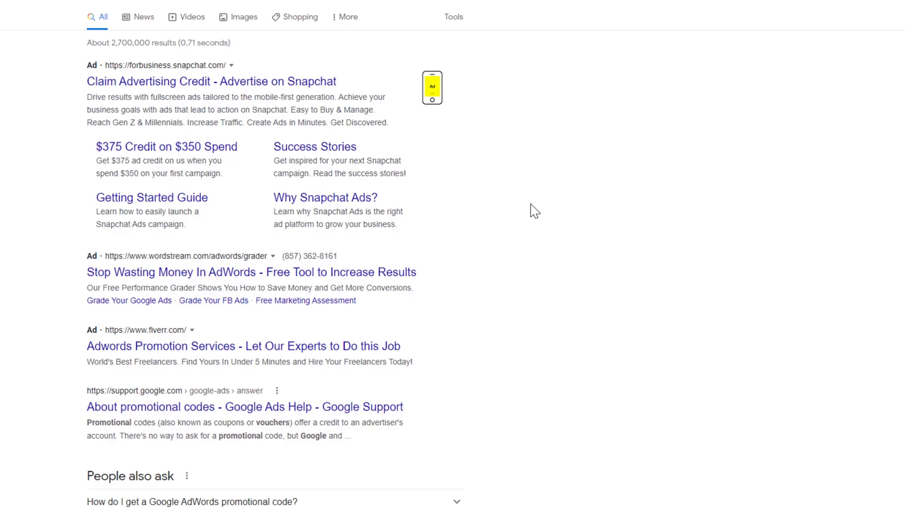
Choose to add PayPal as the payment method, and explore the campaign from the completion page.
scroll(321, 388, "down", 5)
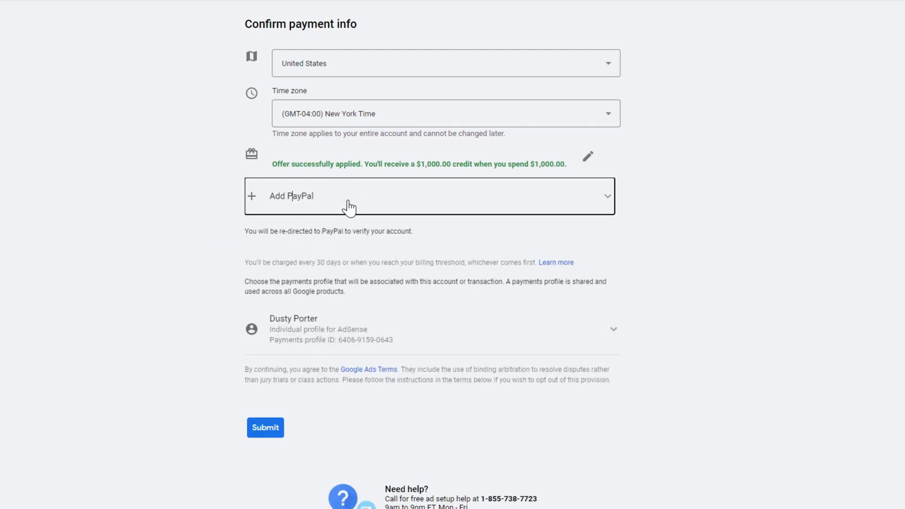
left_click(351, 208)
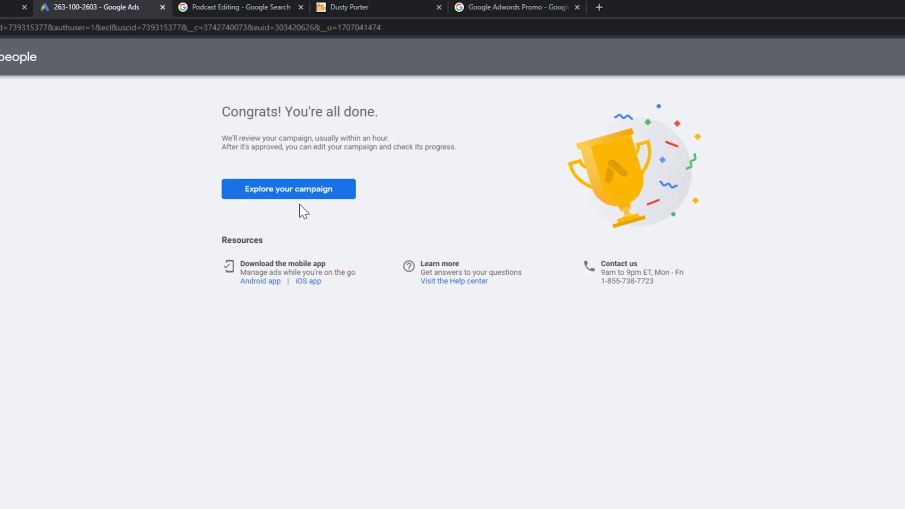
left_click(267, 184)
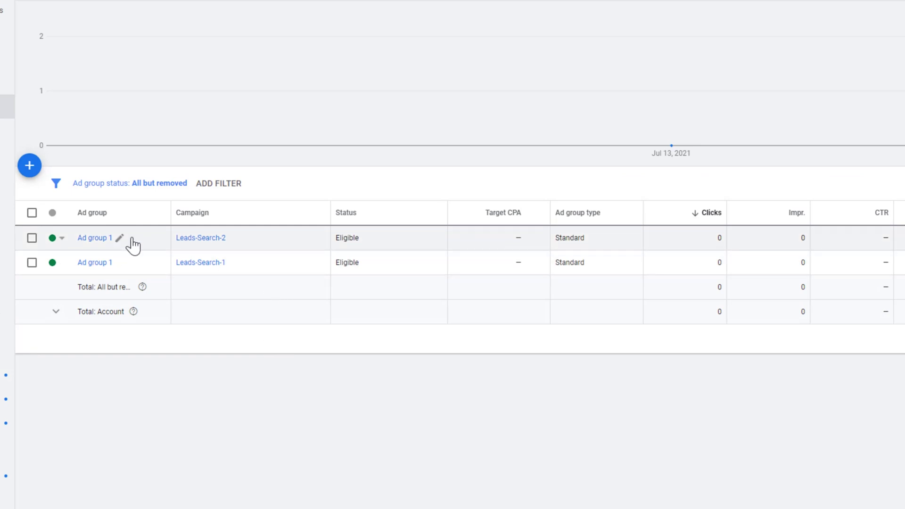
Review the keywords in Ad group 1 of the Leads-Search-2 campaign and look at the form for adding keywords without saving anything.
left_click(88, 240)
scroll(177, 500, "down", 5)
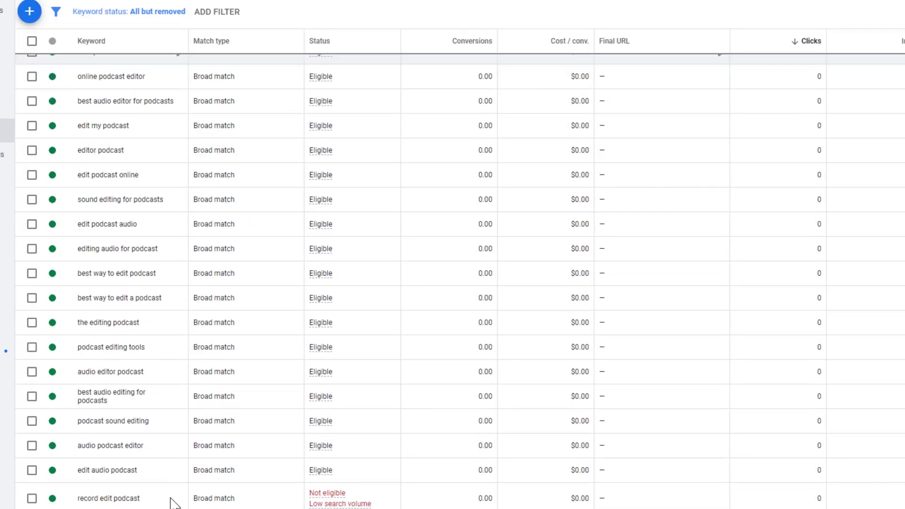
scroll(283, 495, "up", 5)
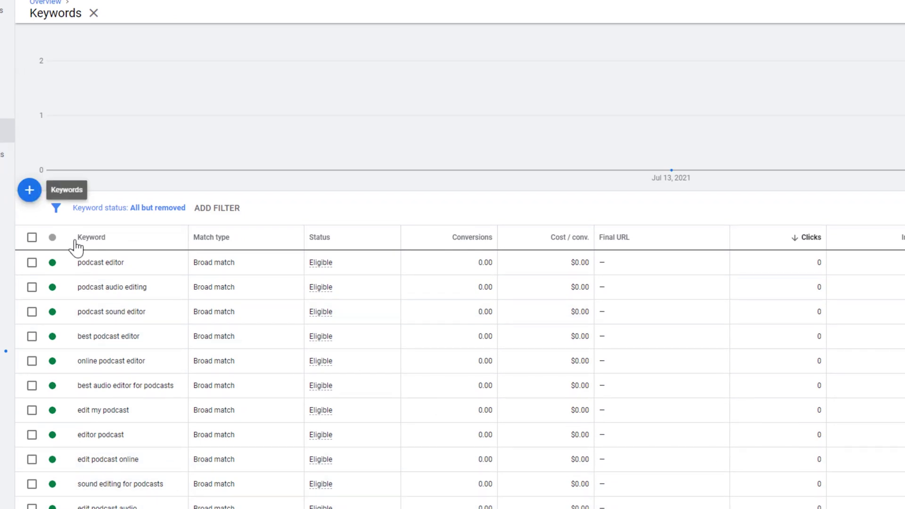
left_click(30, 190)
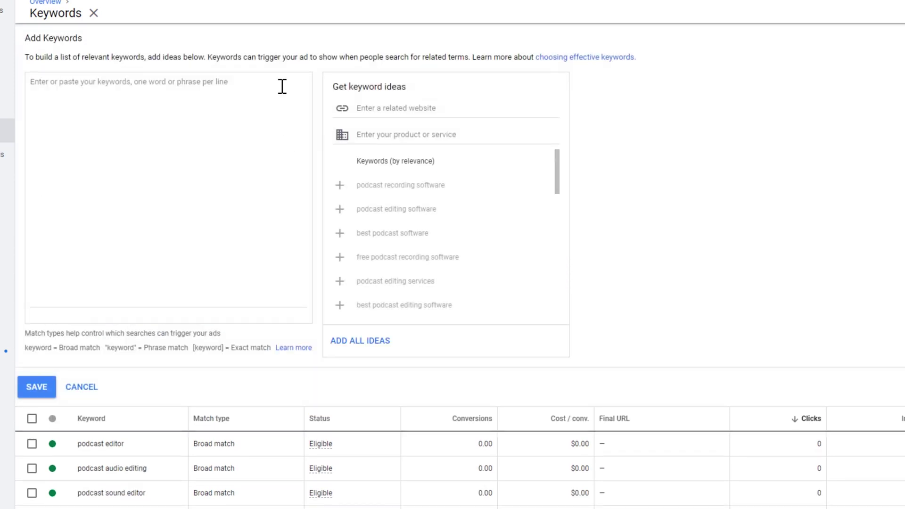
left_click(81, 387)
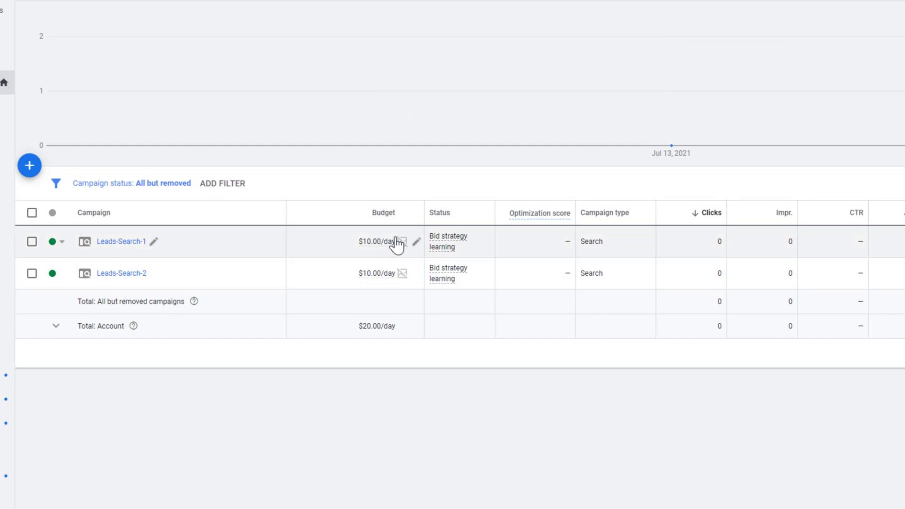
Pause the Leads-Search-2 and Leads-Search-1 campaigns, and check the status options available for re-enabling Leads-Search-2.
left_click(62, 277)
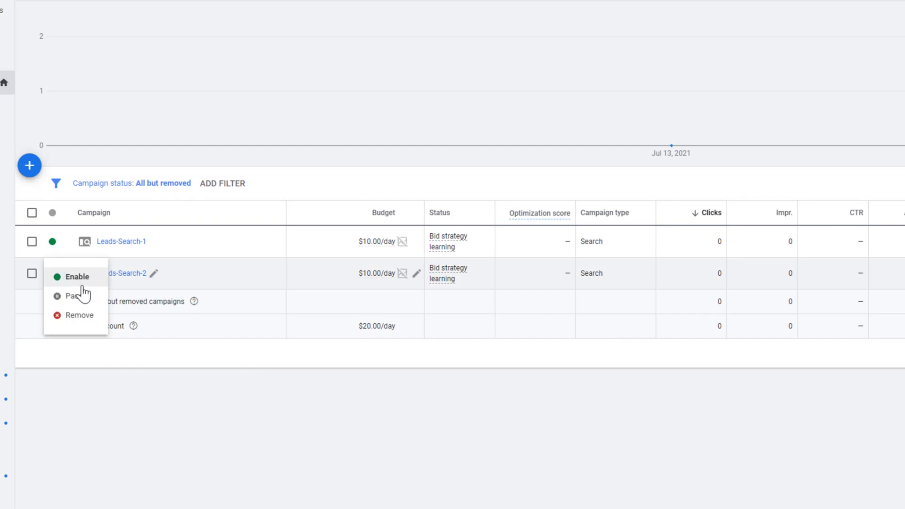
left_click(74, 297)
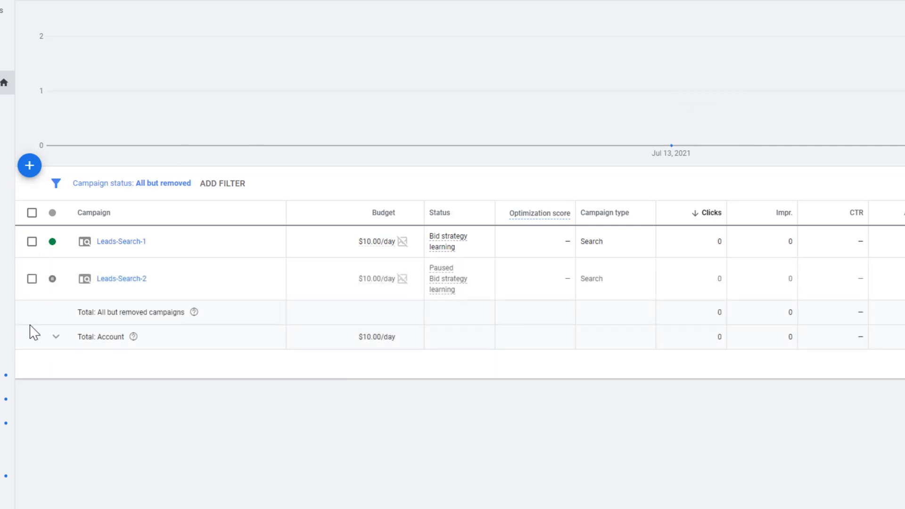
left_click(57, 243)
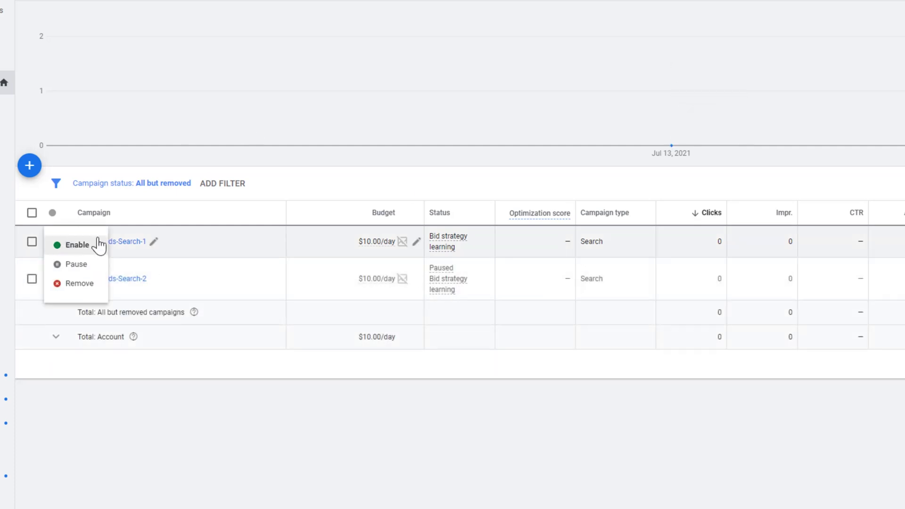
left_click(80, 267)
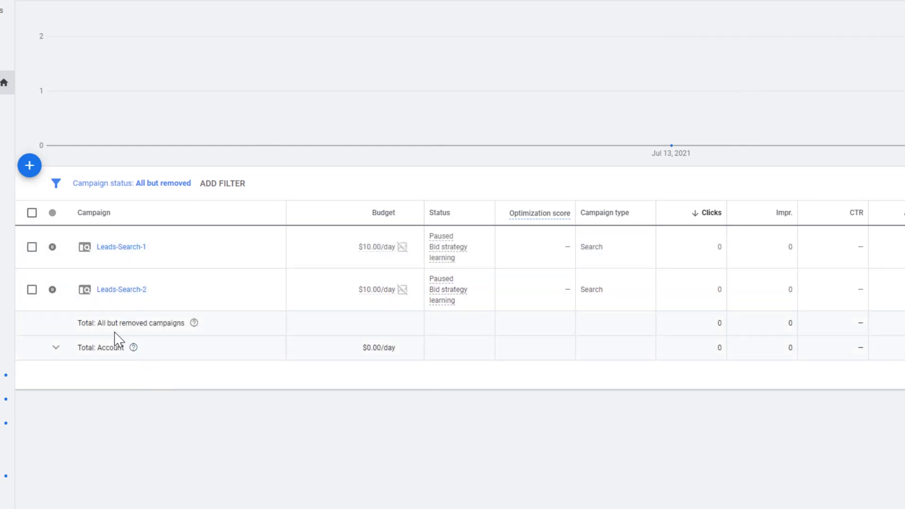
left_click(58, 293)
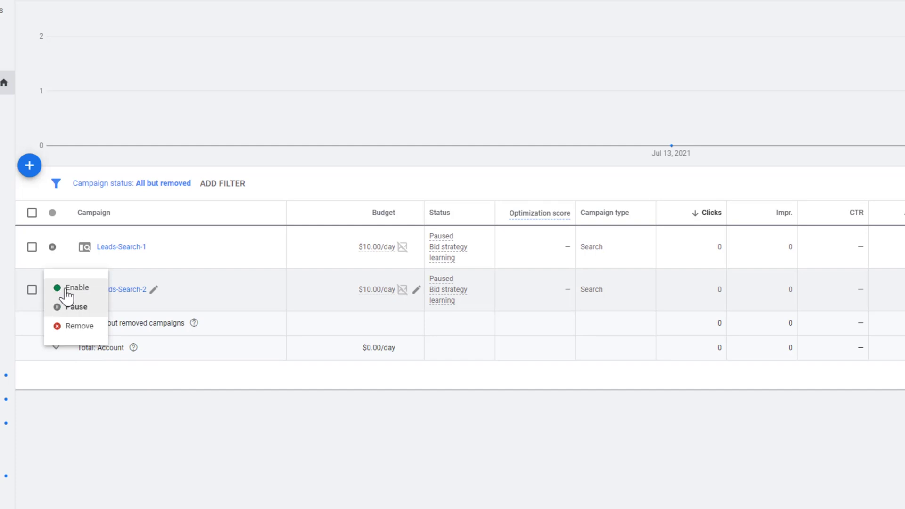
left_click(283, 479)
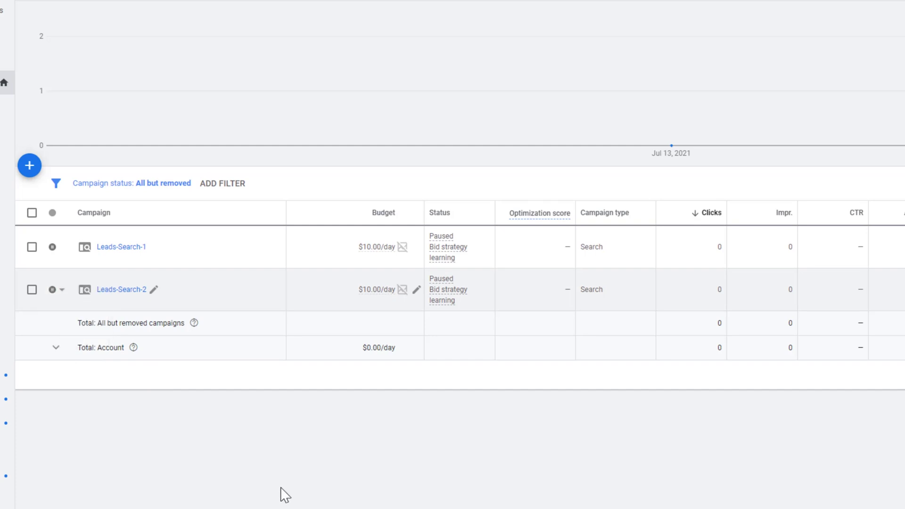